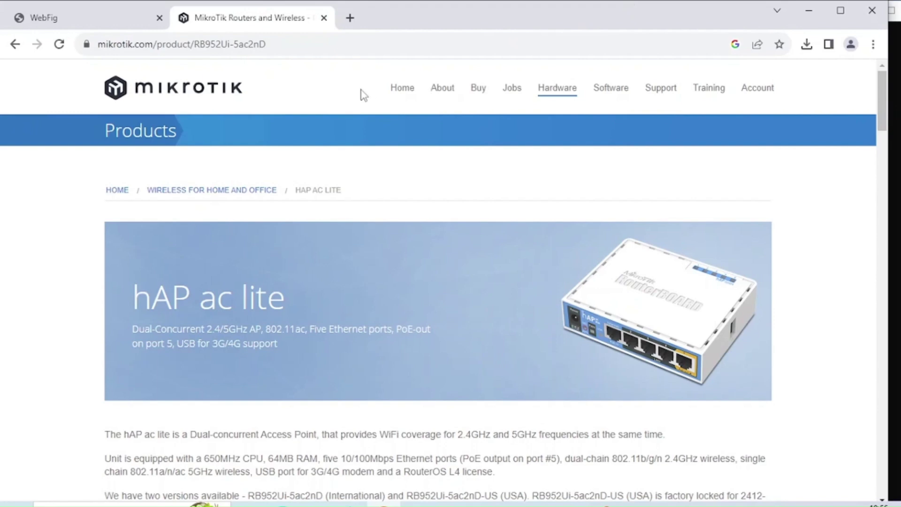
- Return from the hAP ac lite product page to the router's WebFig Quick Set page
left_click(114, 18)
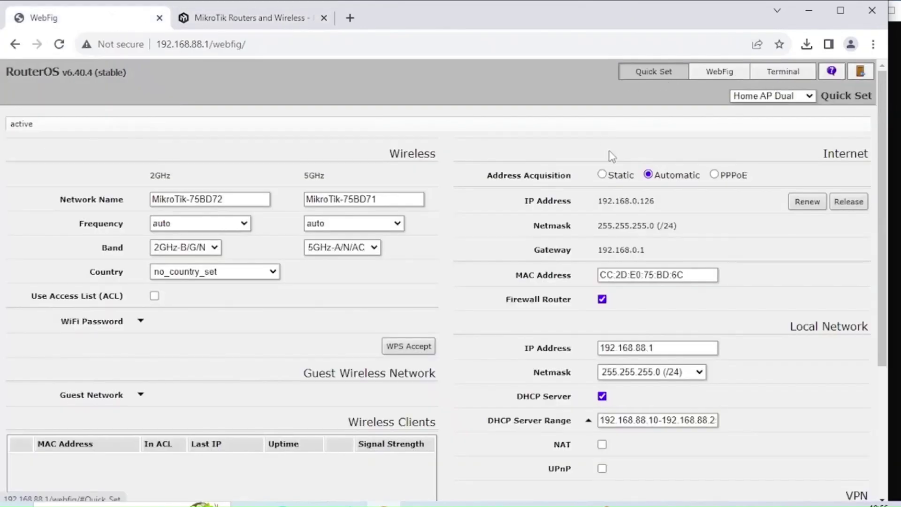
scroll(553, 209, "down", 4)
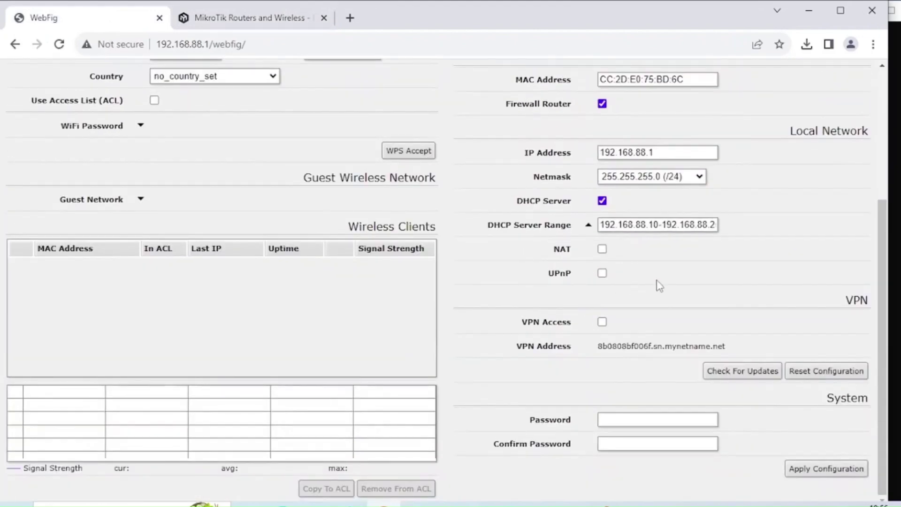
scroll(658, 286, "up", 4)
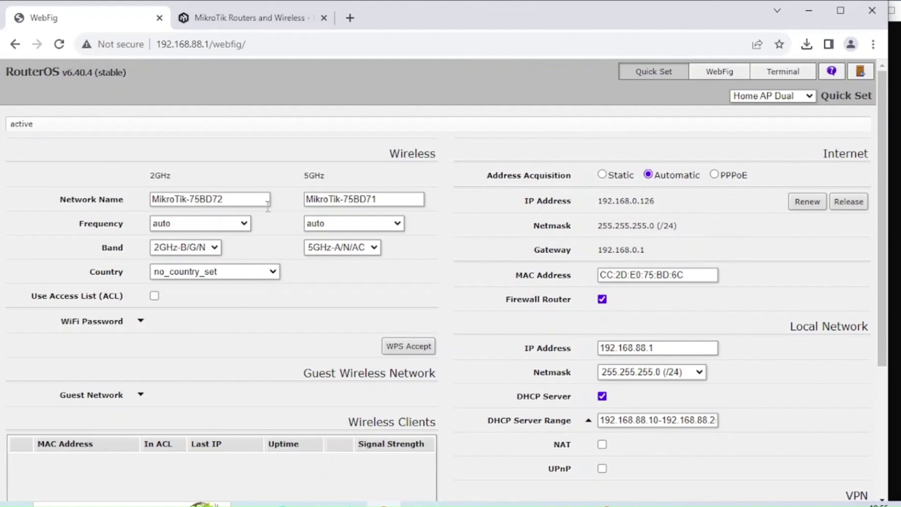
- Rename the Wi-Fi networks to control2 and control5 and set a Wi-Fi password
left_click_drag(253, 198, 111, 201)
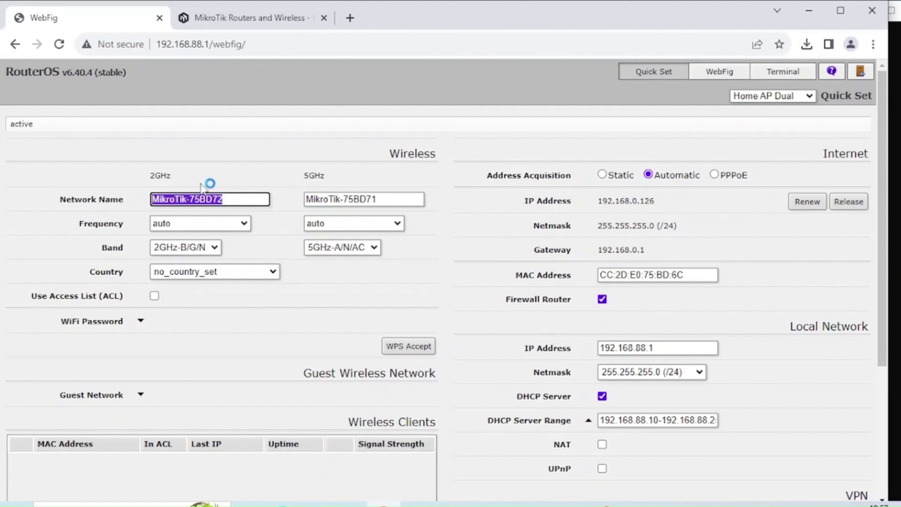
type("control2")
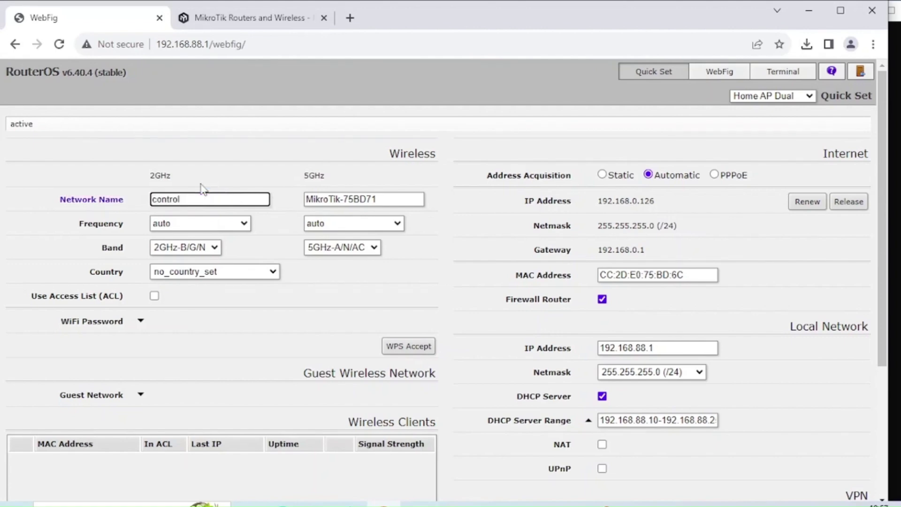
key("Tab")
type("control5")
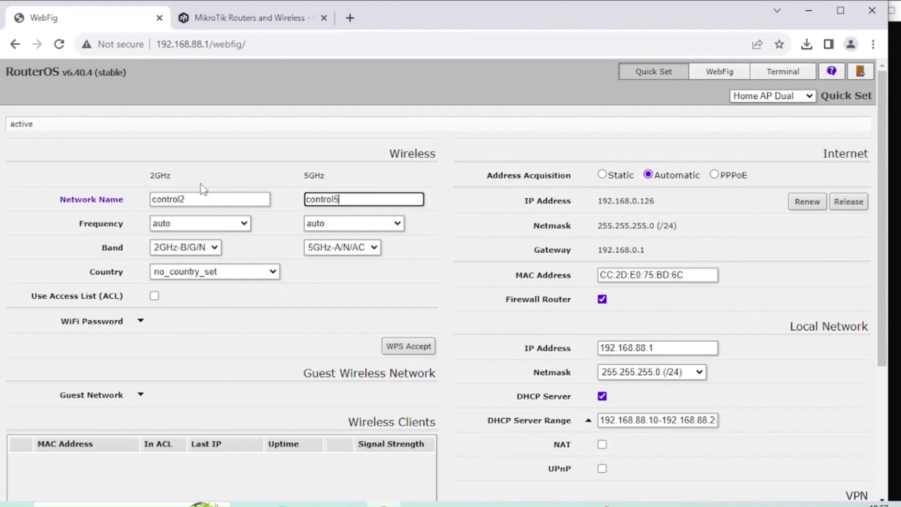
left_click(140, 321)
left_click(193, 321)
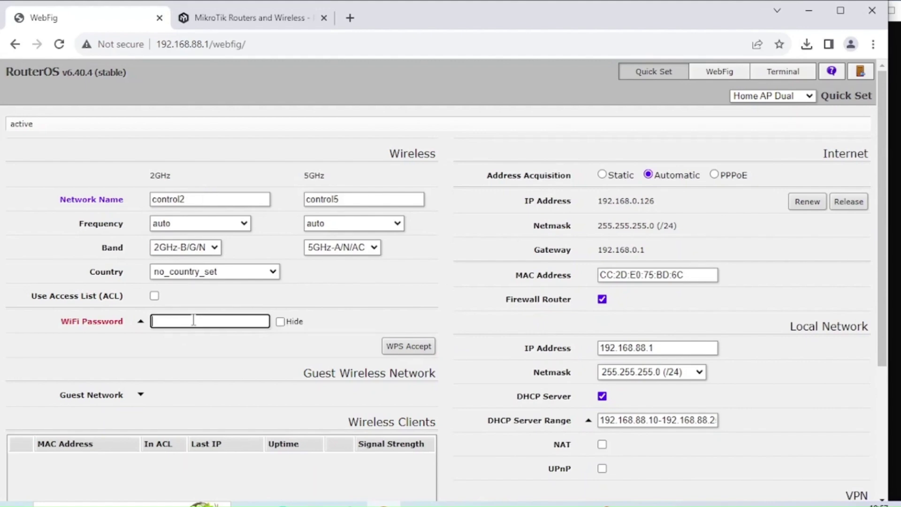
type("password")
- Change the local network IP to 192.168.10.1 and the DHCP range to the 192.168.10 subnet
scroll(617, 291, "down", 3)
left_click(644, 211)
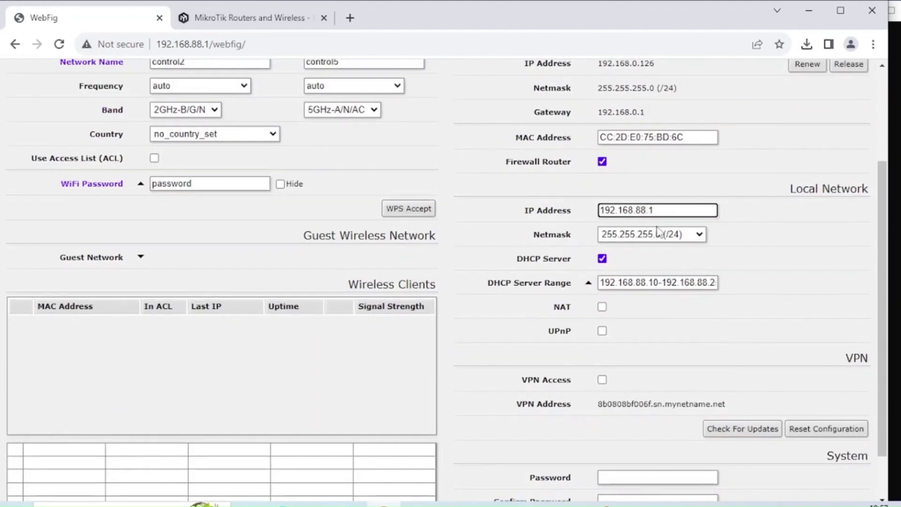
key("BackSpace")
key("BackSpace")
type("10")
left_click(646, 282)
key("BackSpace")
key("BackSpace")
type("10")
left_click(703, 282)
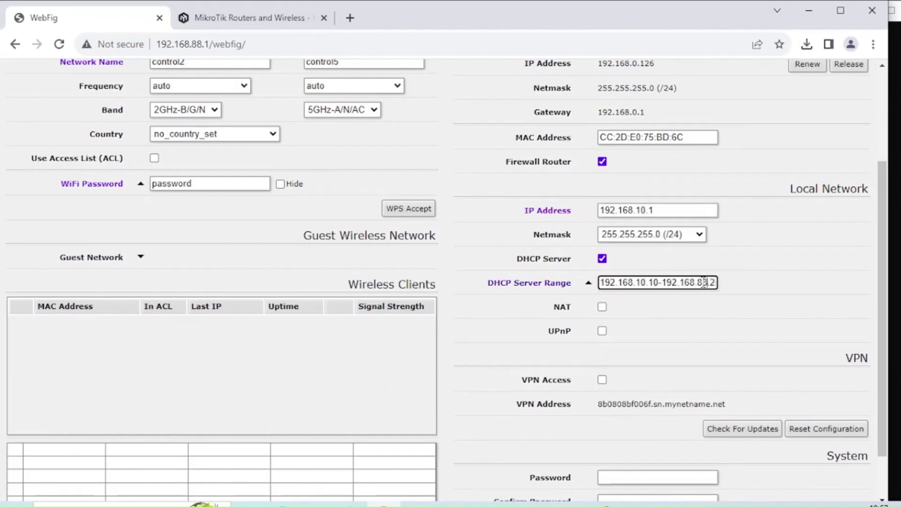
key("BackSpace")
key("BackSpace")
type("10")
- Apply the updated Quick Set configuration to the router
scroll(682, 310, "down", 1)
scroll(657, 291, "up", 3)
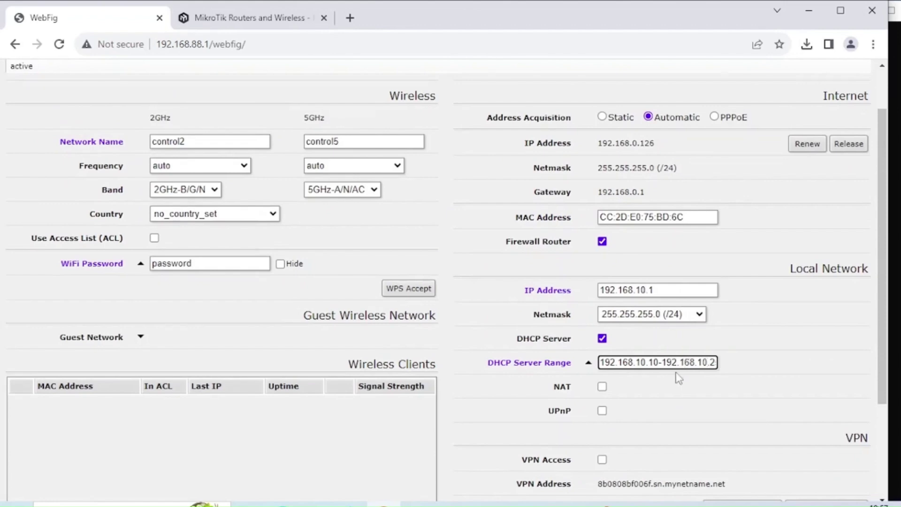
scroll(681, 378, "down", 3)
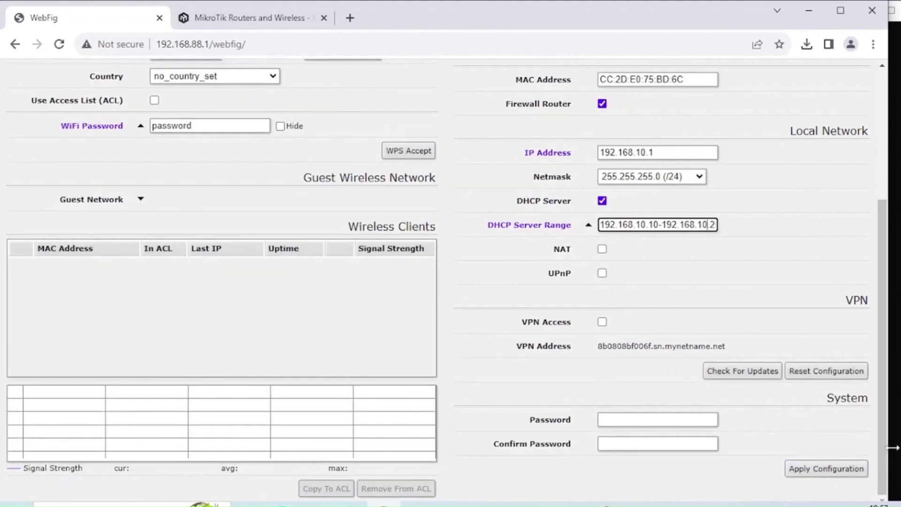
left_click(853, 478)
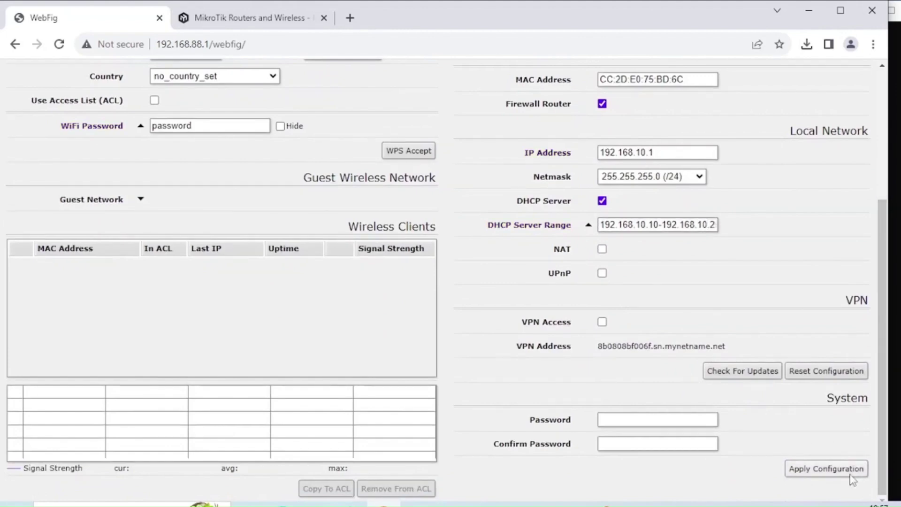
scroll(454, 217, "up", 5)
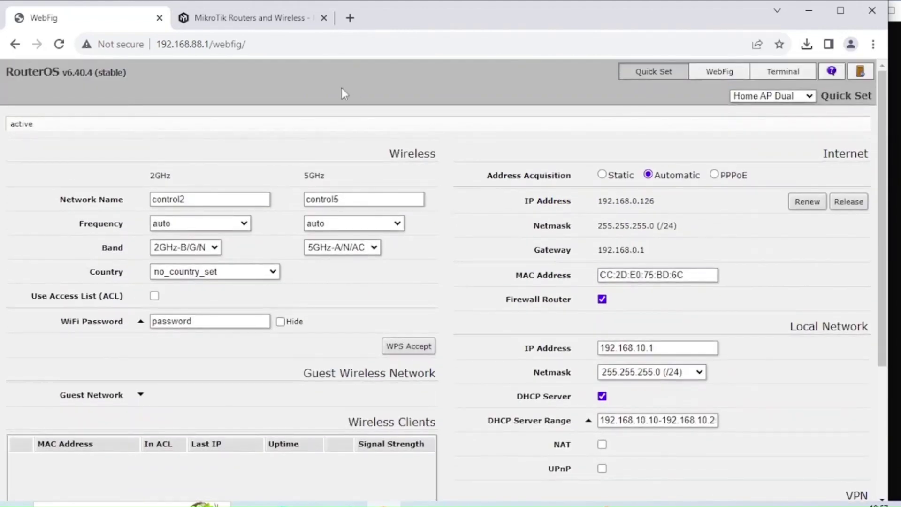
- Reload WebFig at 192.168.10.1 and open the full Interface list
left_click_drag(245, 44, 192, 44)
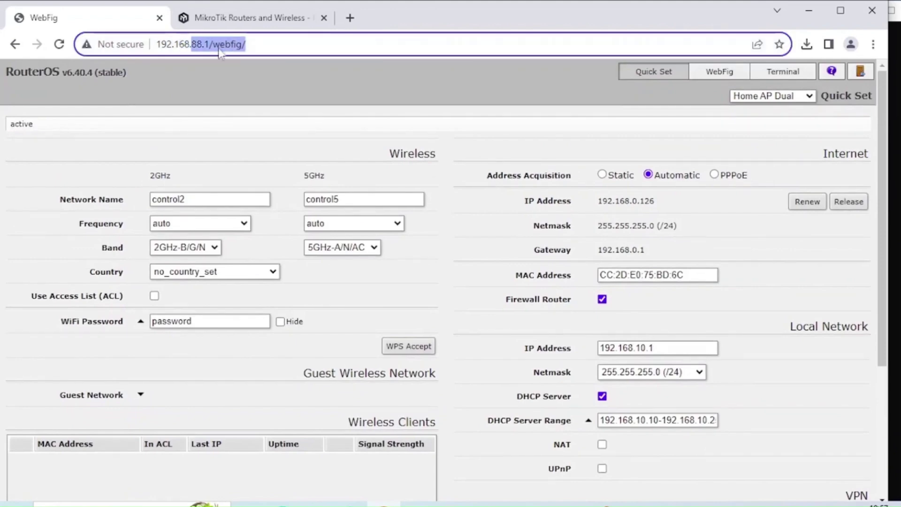
type("10")
key("Return")
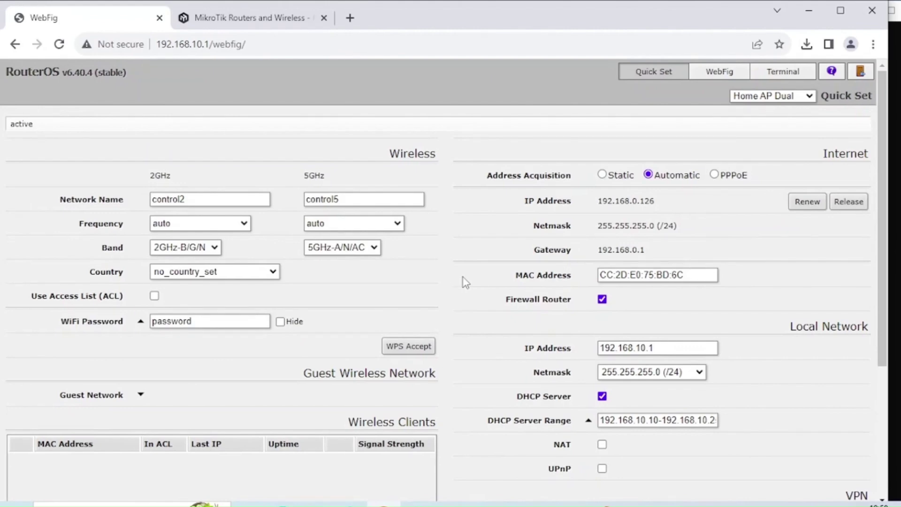
left_click(270, 19)
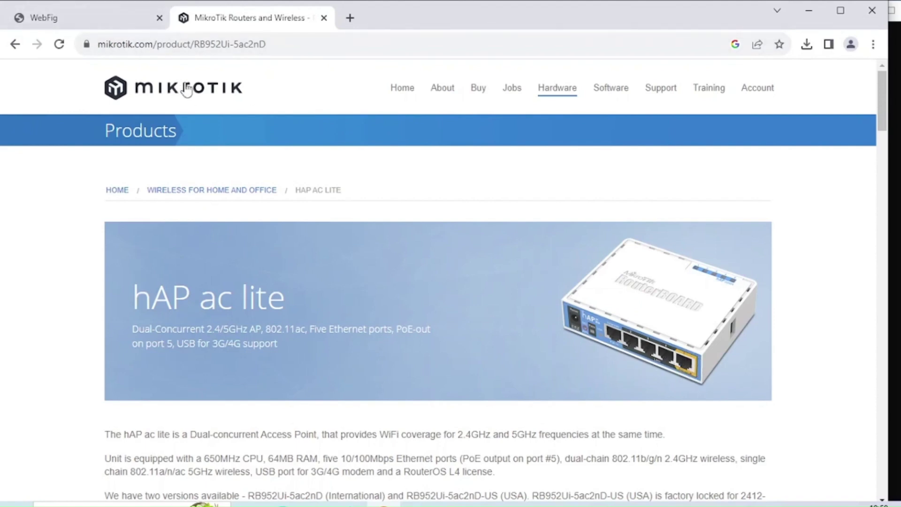
key("ctrl+1")
left_click(714, 75)
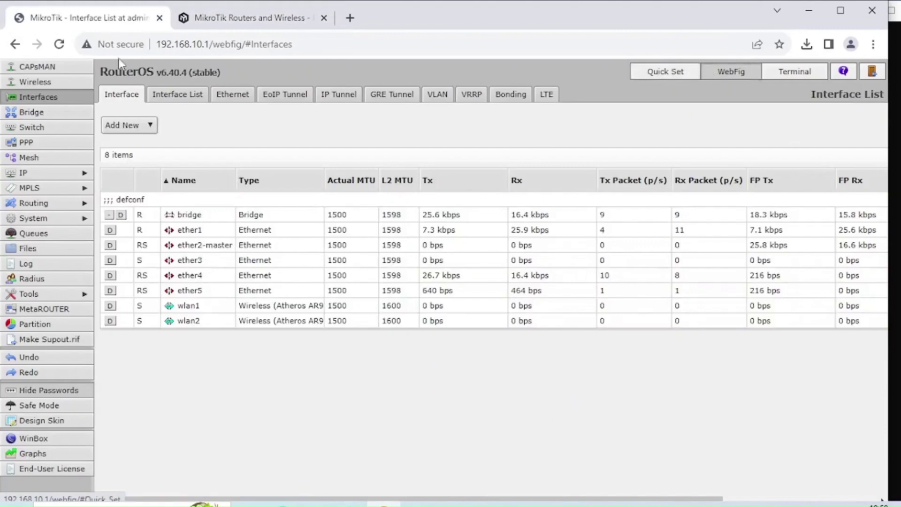
- Set ether5's Master Port to none, detaching it from ether2-master
left_click(189, 290)
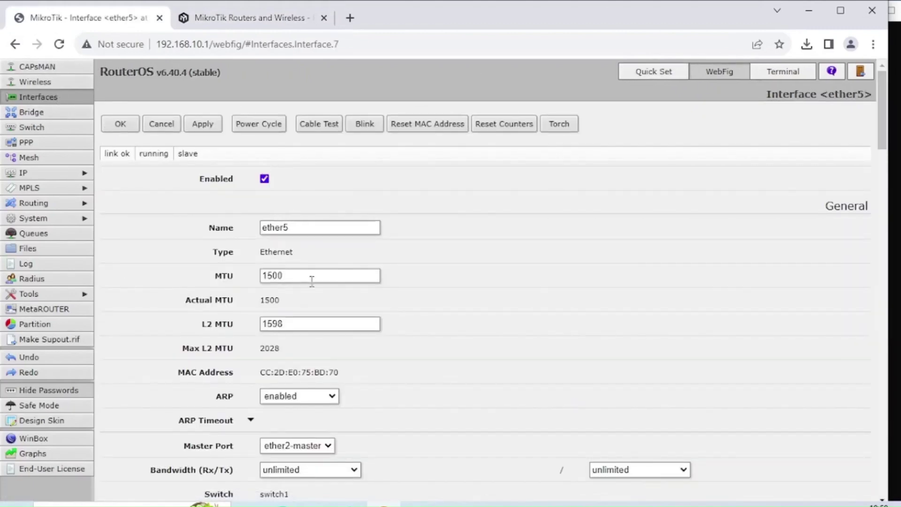
scroll(312, 282, "down", 3)
left_click(328, 311)
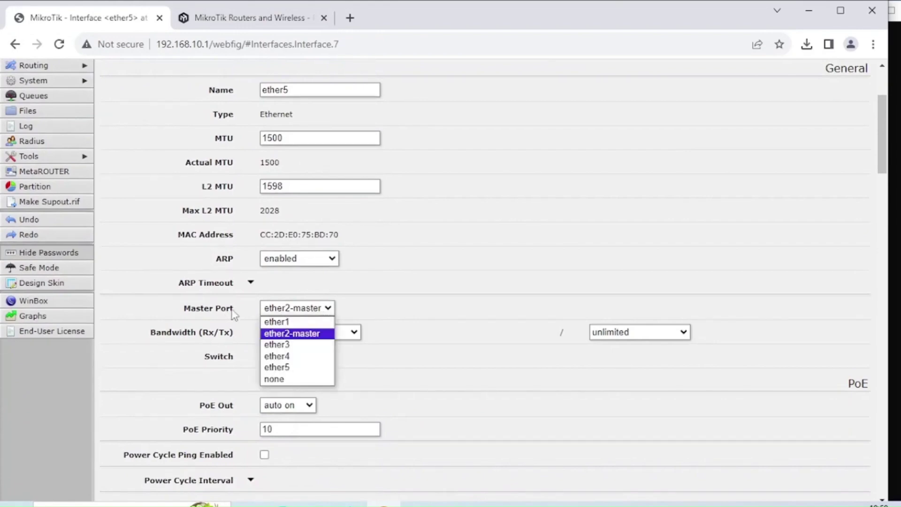
left_click(305, 379)
scroll(384, 366, "up", 1)
scroll(384, 366, "up", 3)
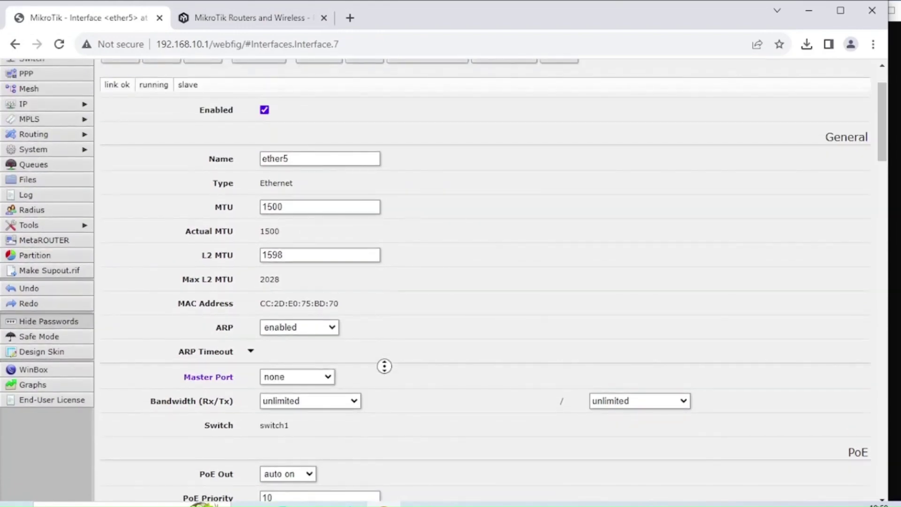
left_click(197, 126)
left_click(118, 124)
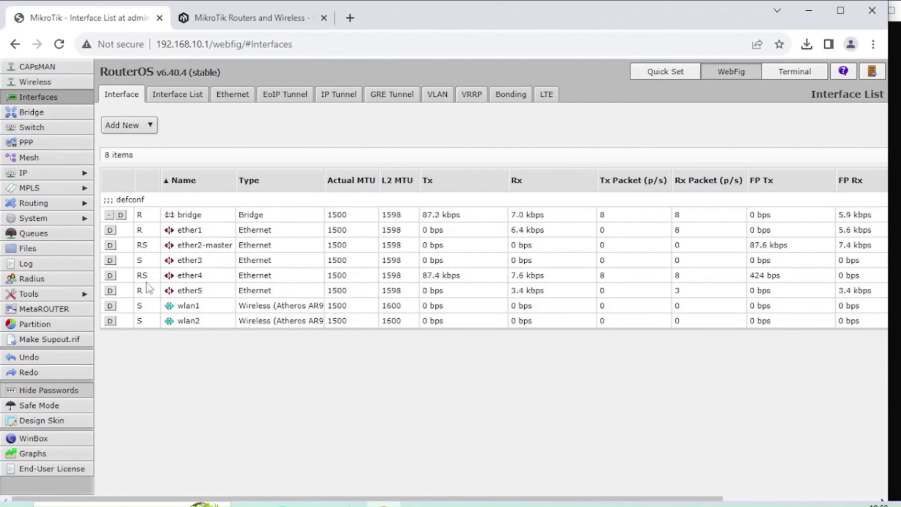
- Rename the default bridge to bridge-control
left_click(64, 118)
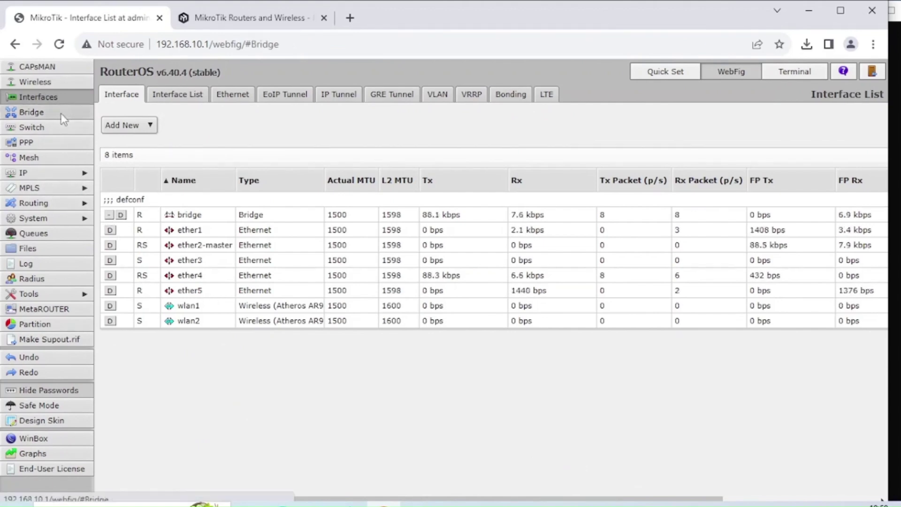
left_click(209, 216)
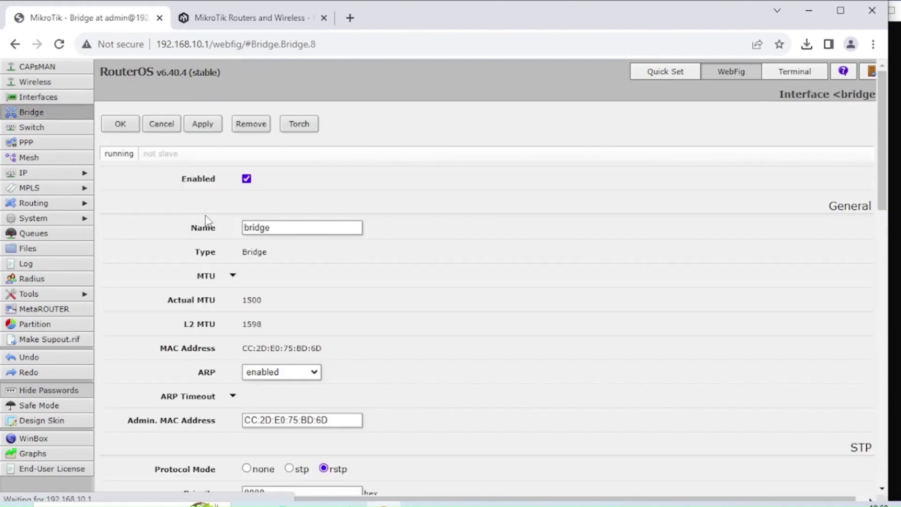
left_click(290, 226)
type("-control")
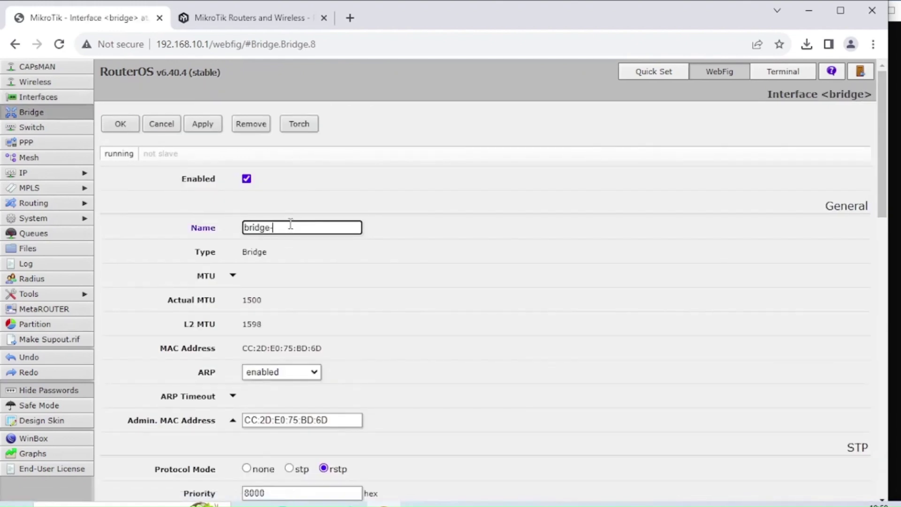
left_click(201, 132)
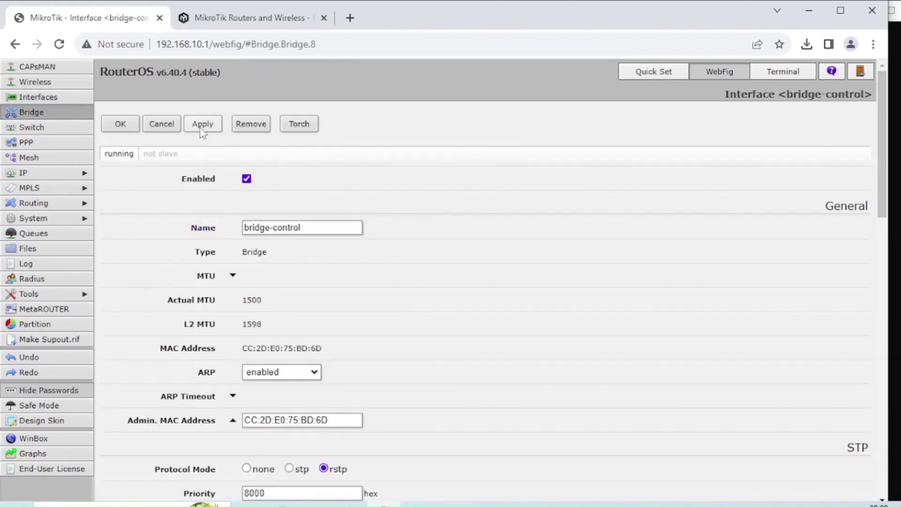
left_click(134, 123)
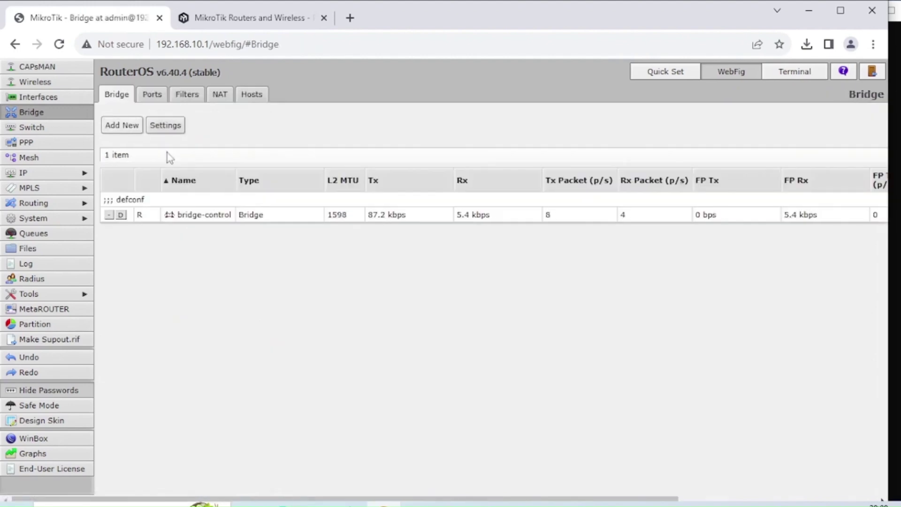
- Create a new bridge named bridge-guest
left_click(121, 127)
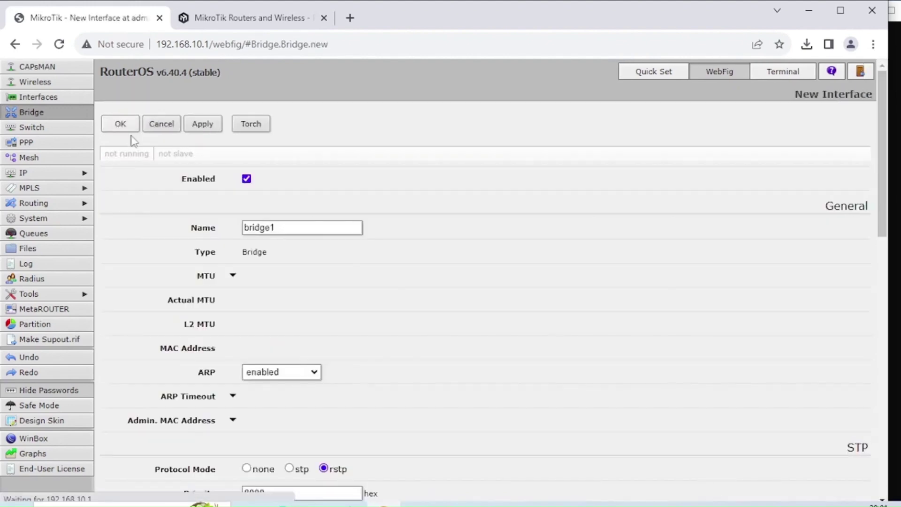
left_click(290, 227)
key("BackSpace")
type("-guest")
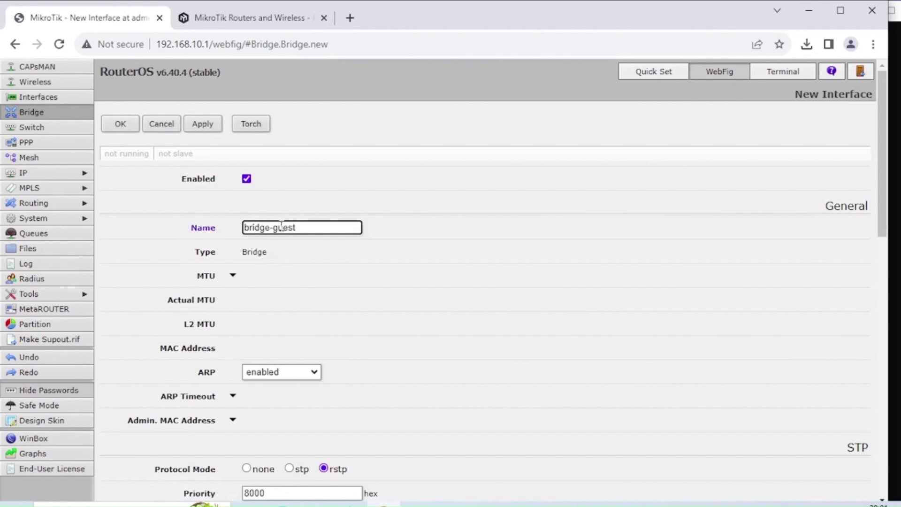
left_click(202, 132)
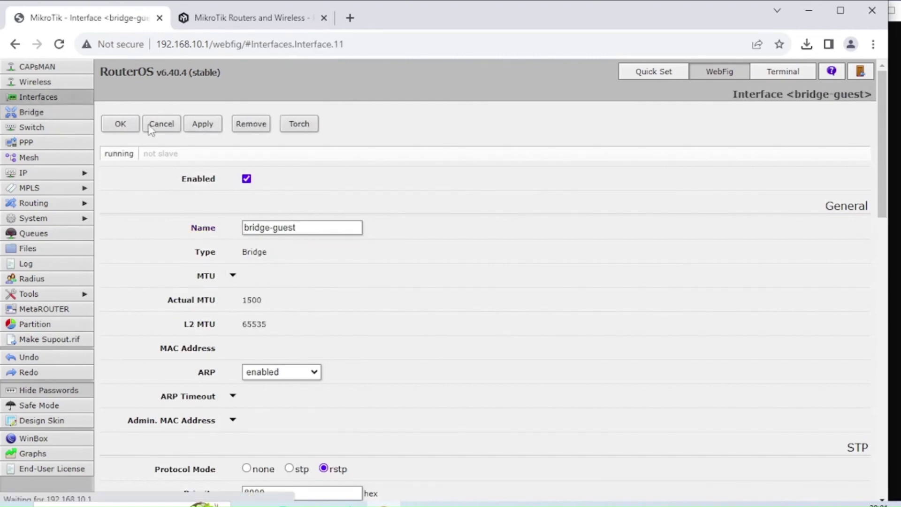
left_click(150, 127)
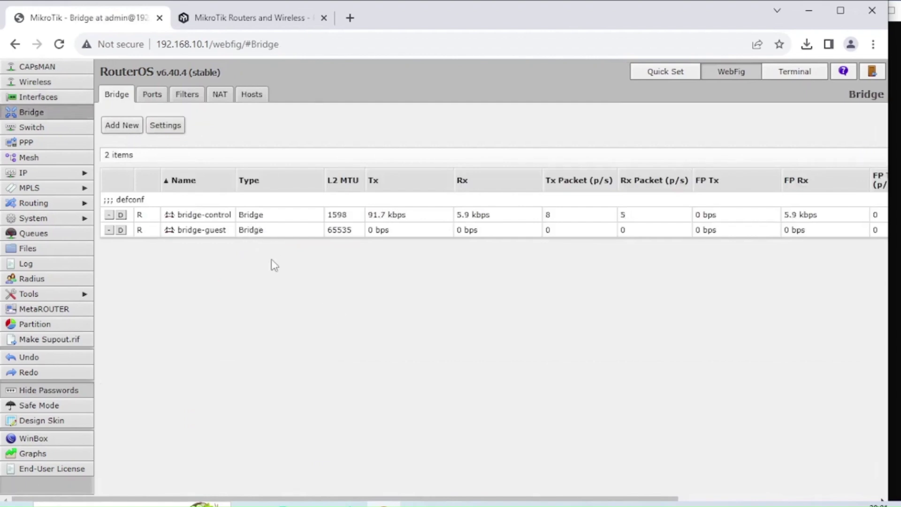
- Add a bridge port assigning interface ether5 to bridge-guest
left_click(160, 99)
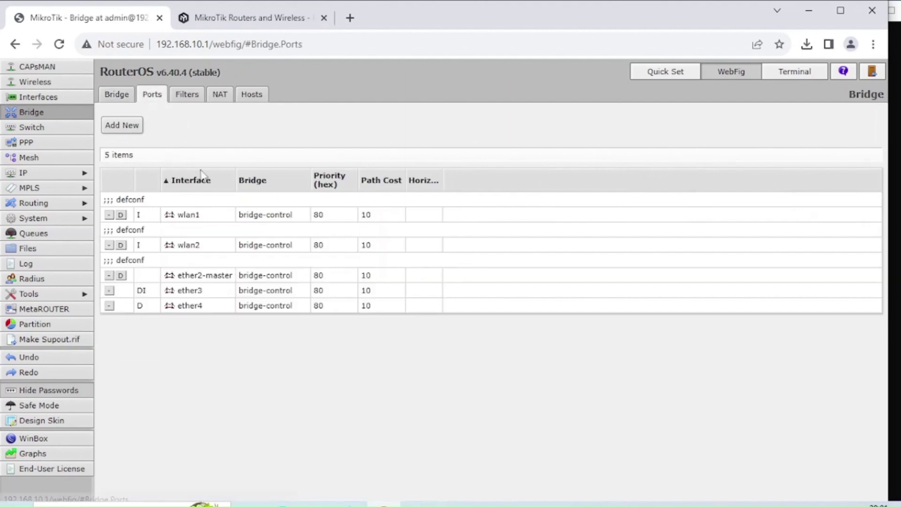
left_click(139, 127)
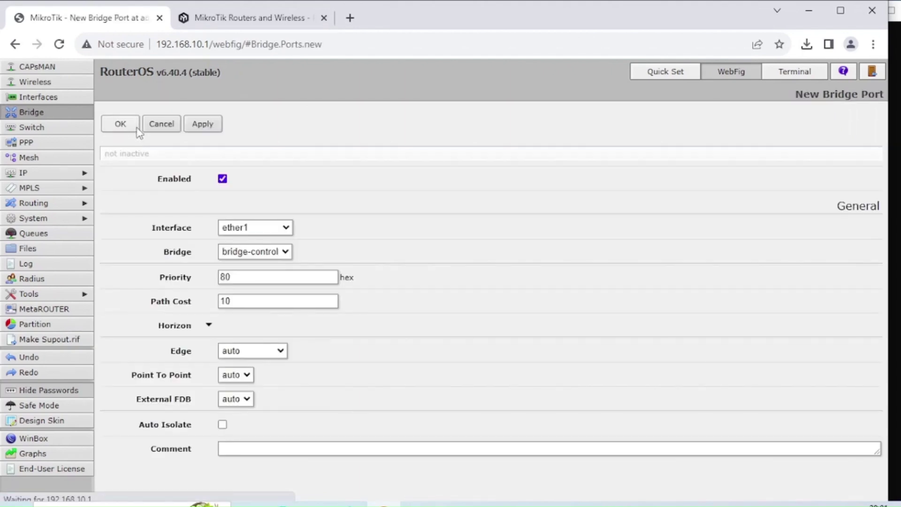
left_click(45, 112)
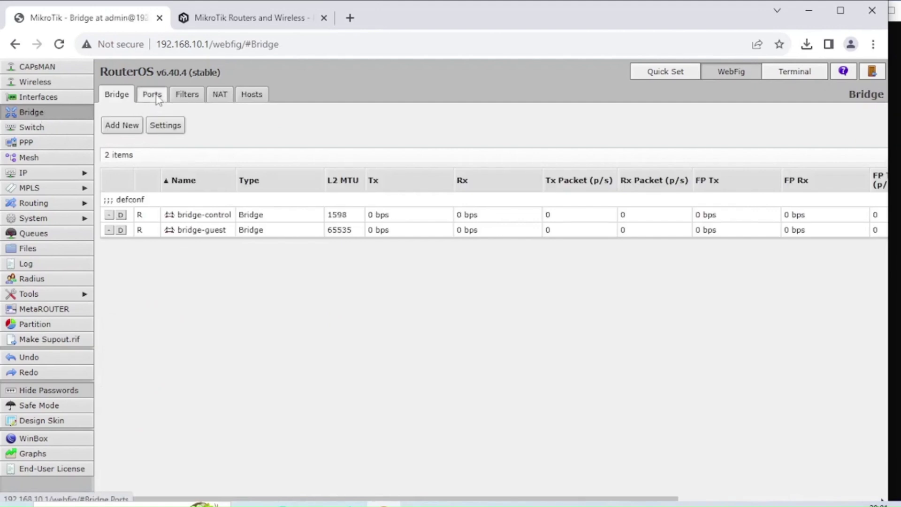
left_click(152, 95)
left_click(123, 126)
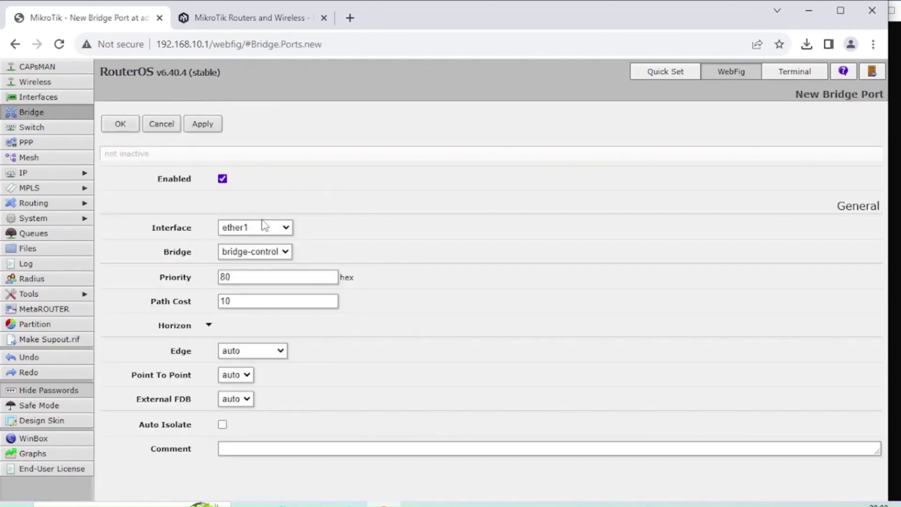
left_click(251, 230)
left_click(277, 287)
left_click(269, 253)
left_click(283, 278)
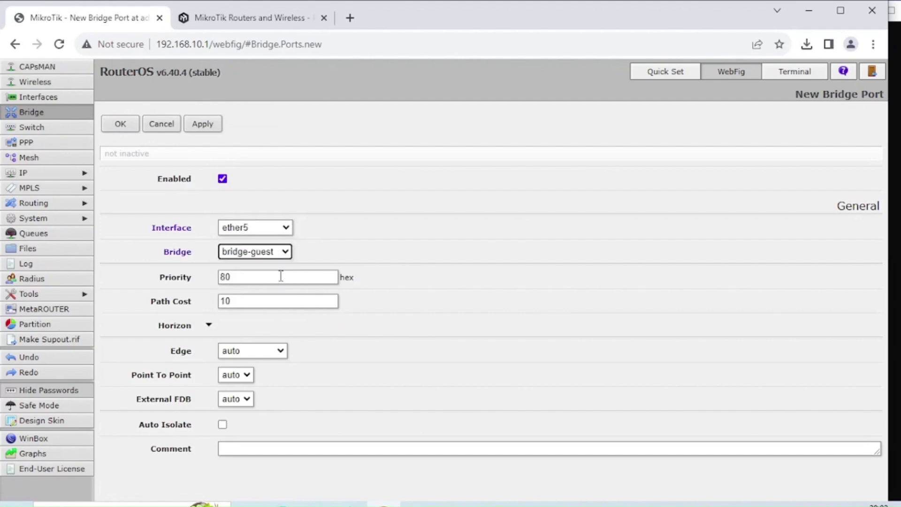
left_click(201, 129)
left_click(120, 125)
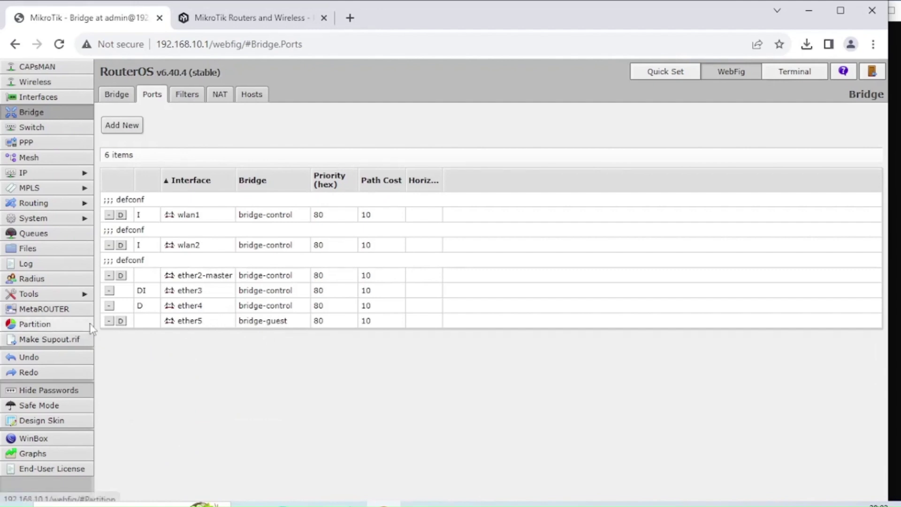
- Start a new IP address entry with address 10.10.10.1/24
left_click(66, 174)
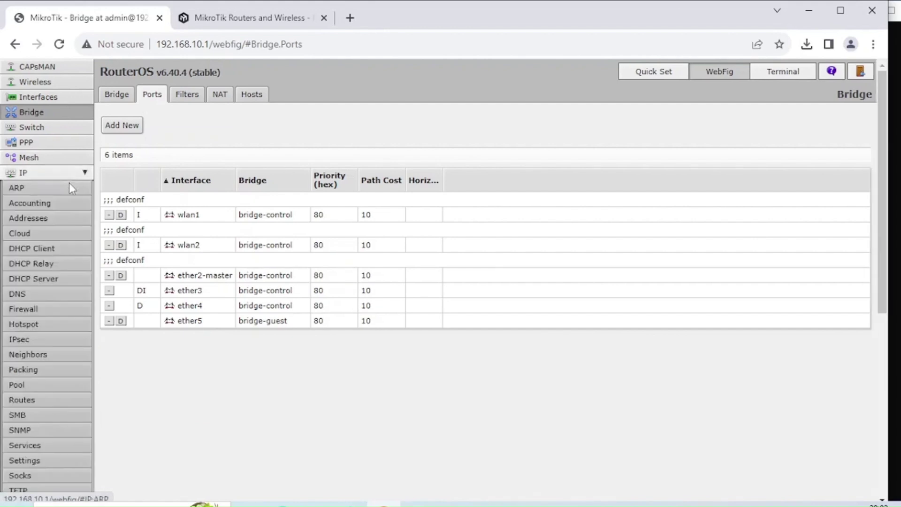
left_click(50, 216)
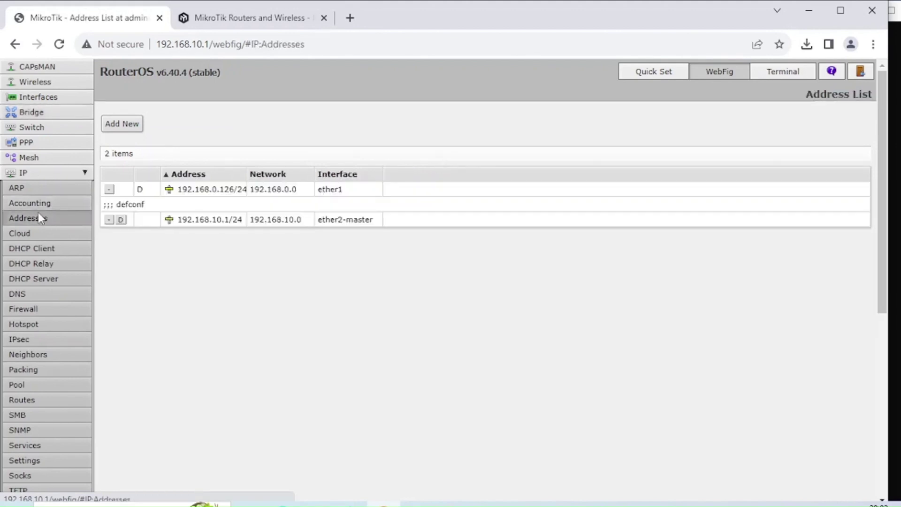
left_click(115, 128)
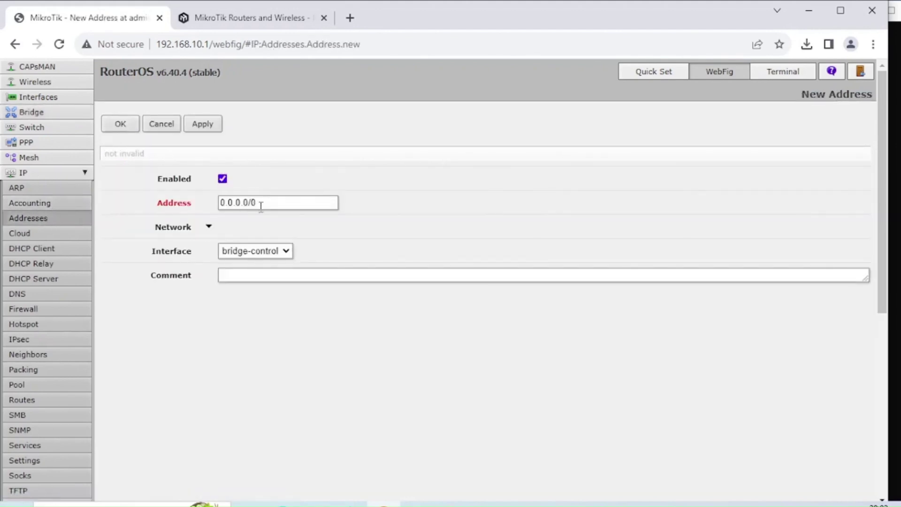
left_click_drag(259, 205, 204, 204)
type("10.10.10.1/24")
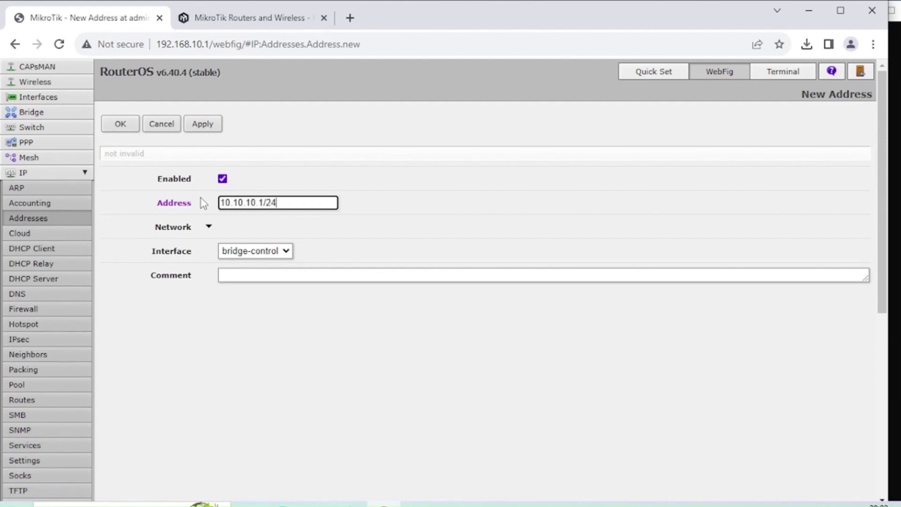
left_click(347, 227)
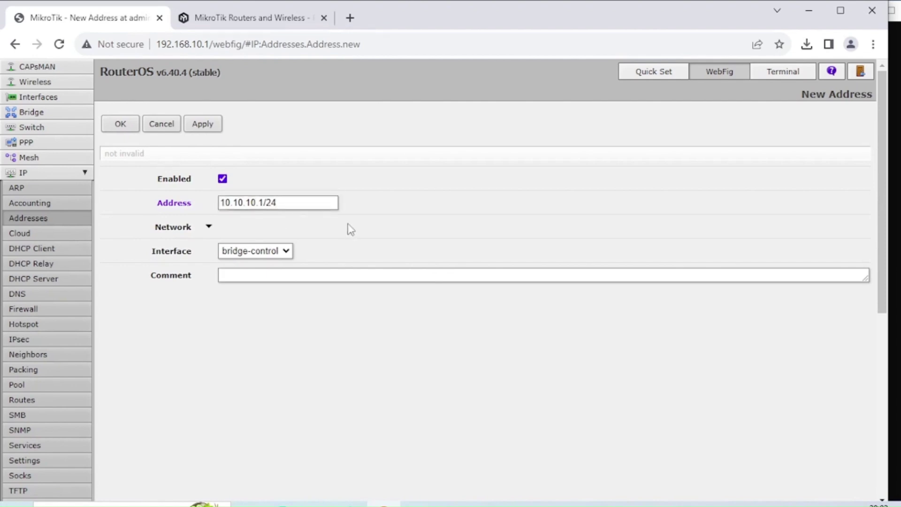
- Set network 10.10.10.0 and interface bridge-guest, then save the address
left_click(209, 227)
left_click_drag(256, 227, 219, 227)
key("BackSpace")
type("10.10.10.0")
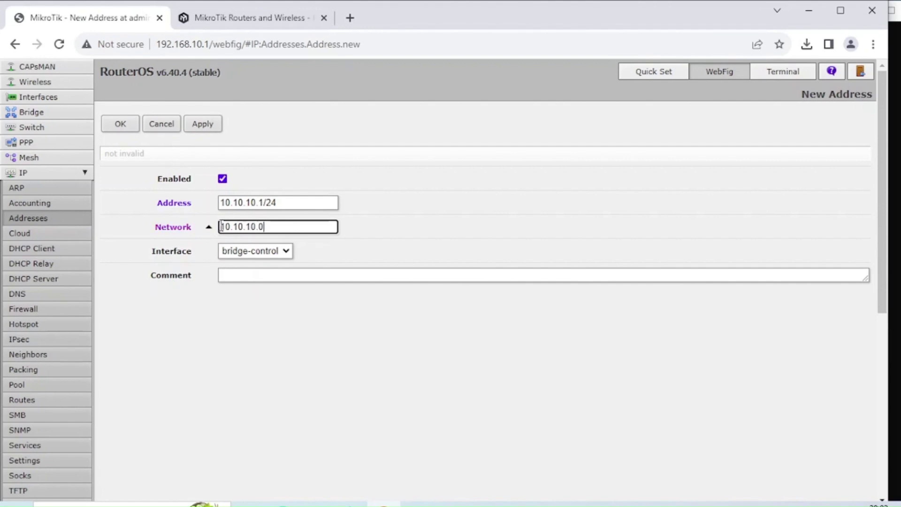
left_click(247, 251)
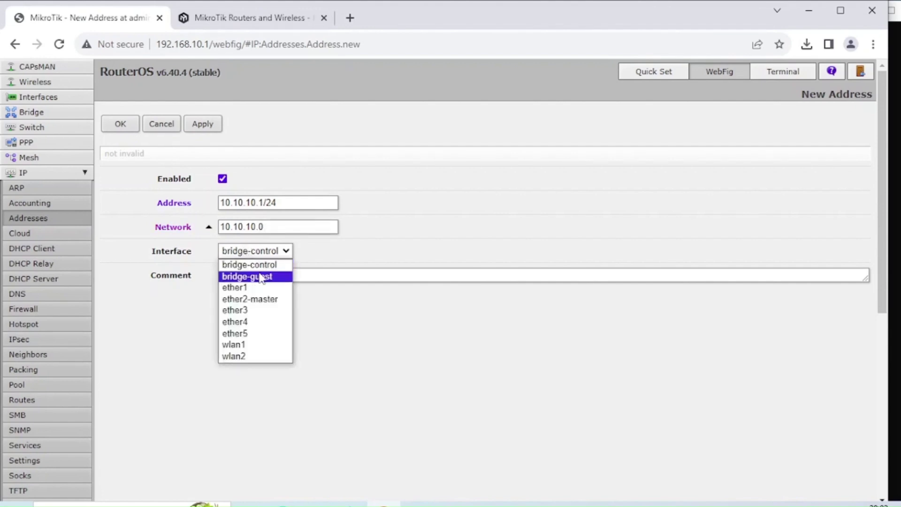
left_click(257, 277)
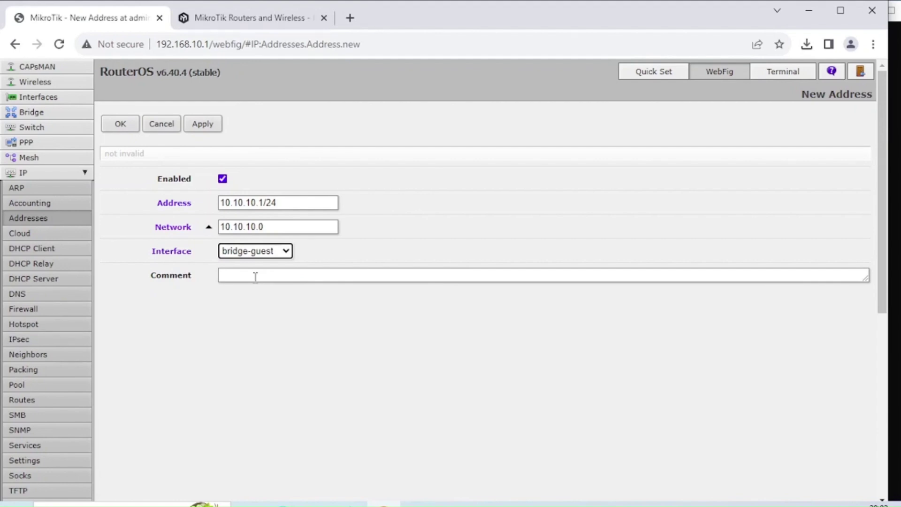
left_click(202, 124)
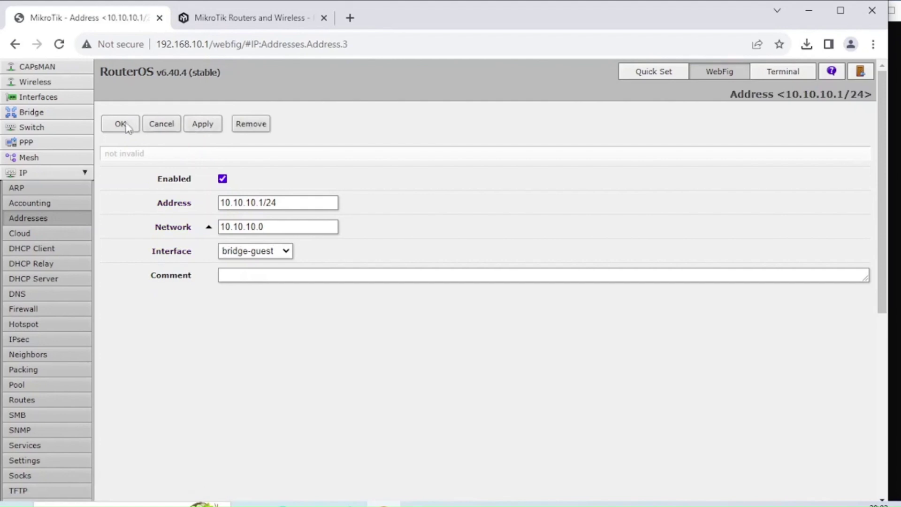
left_click(120, 123)
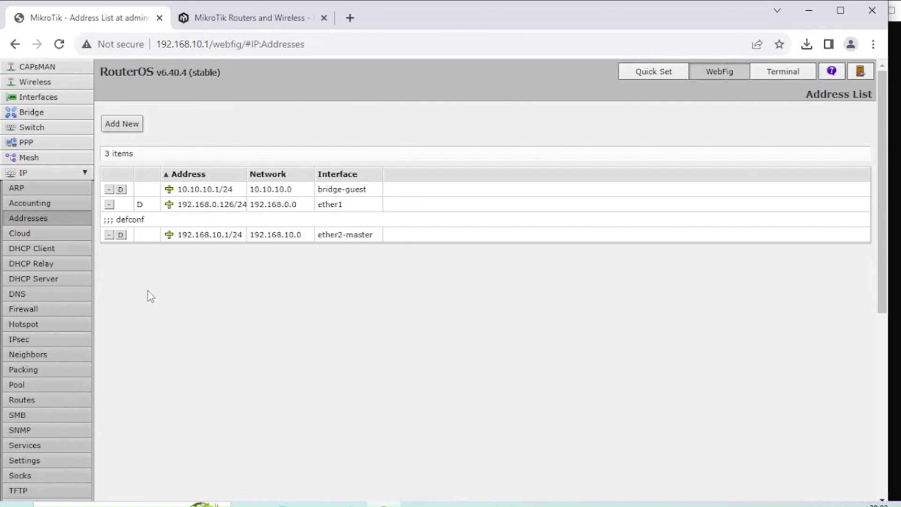
- Start a new srcnat NAT rule with source address 10.10.10.0/24
left_click(72, 311)
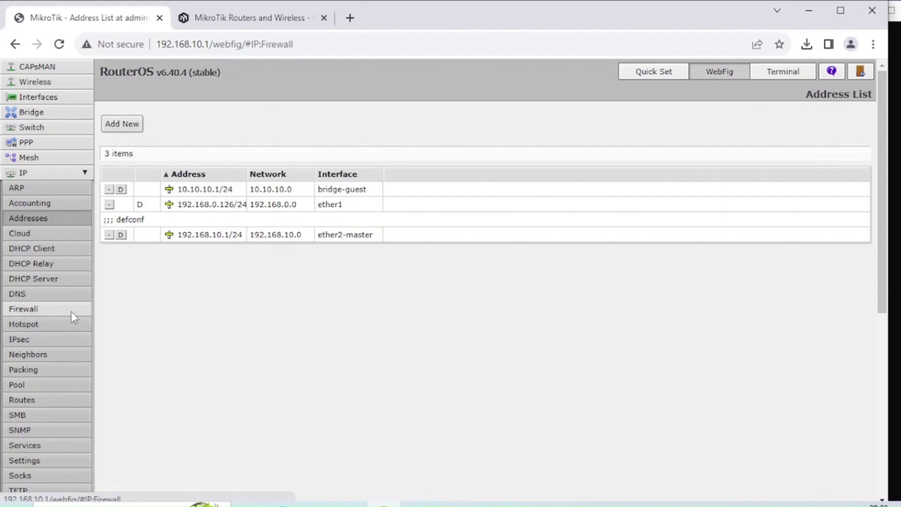
left_click(166, 97)
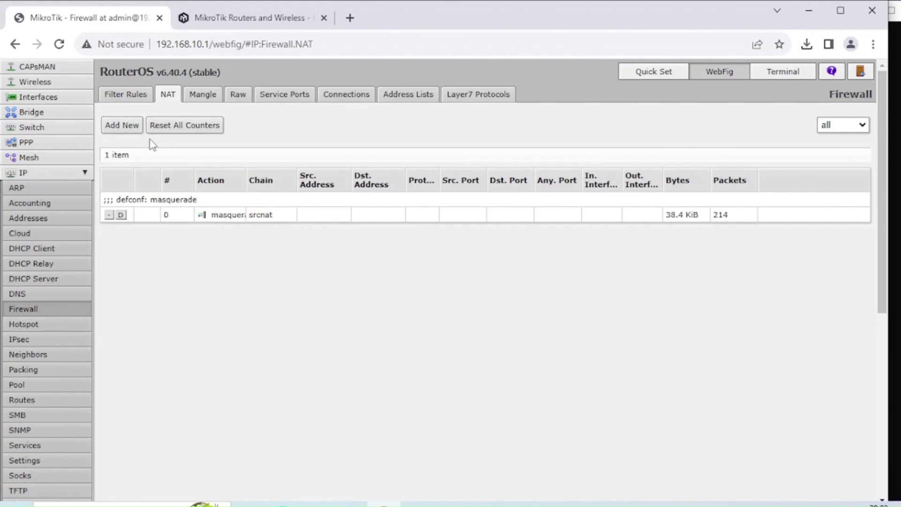
left_click(129, 129)
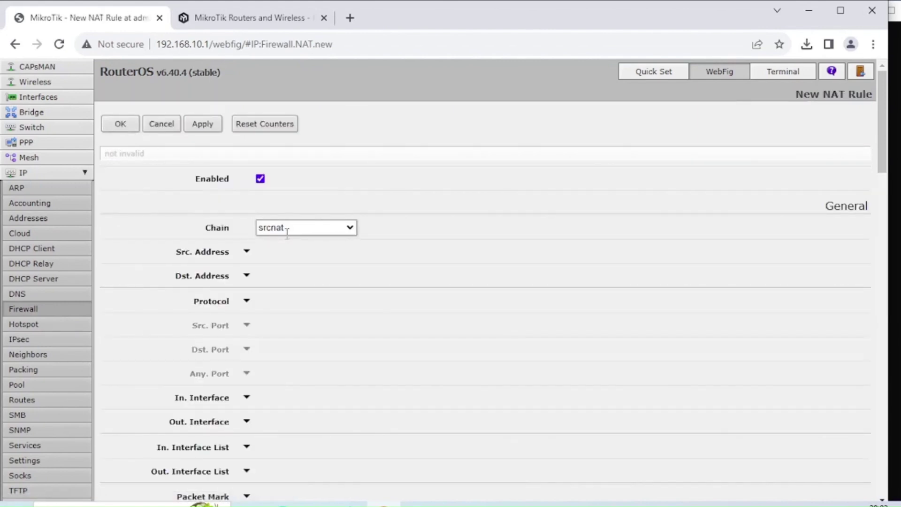
left_click(246, 252)
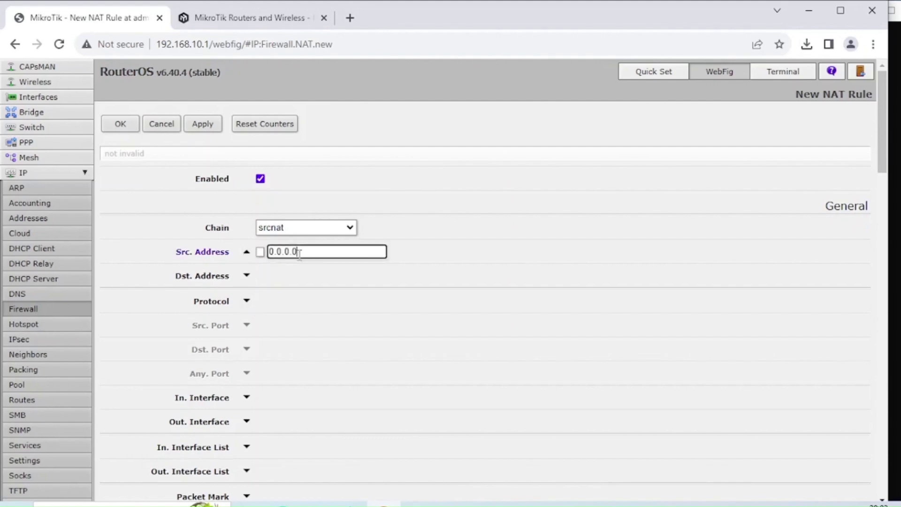
type("10.10.10.0/24")
left_click(411, 257)
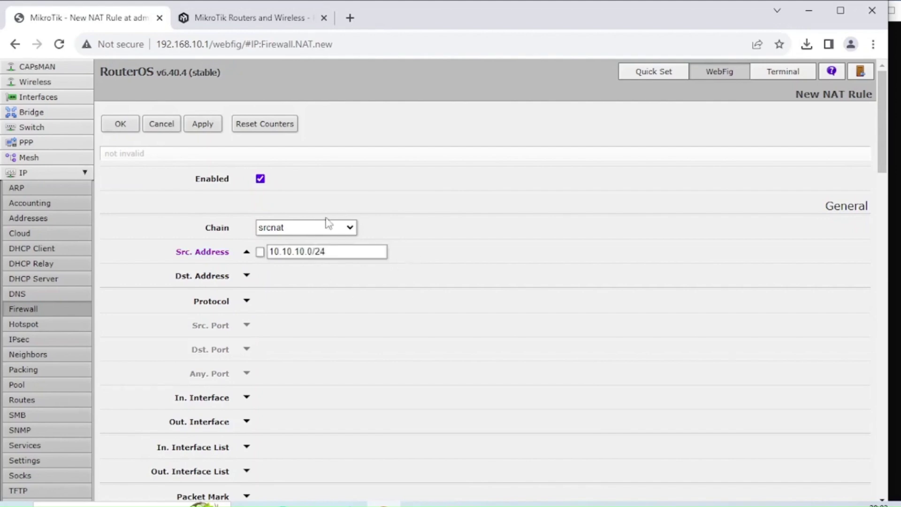
- Set the NAT rule's action to masquerade and save it
scroll(286, 251, "down", 10)
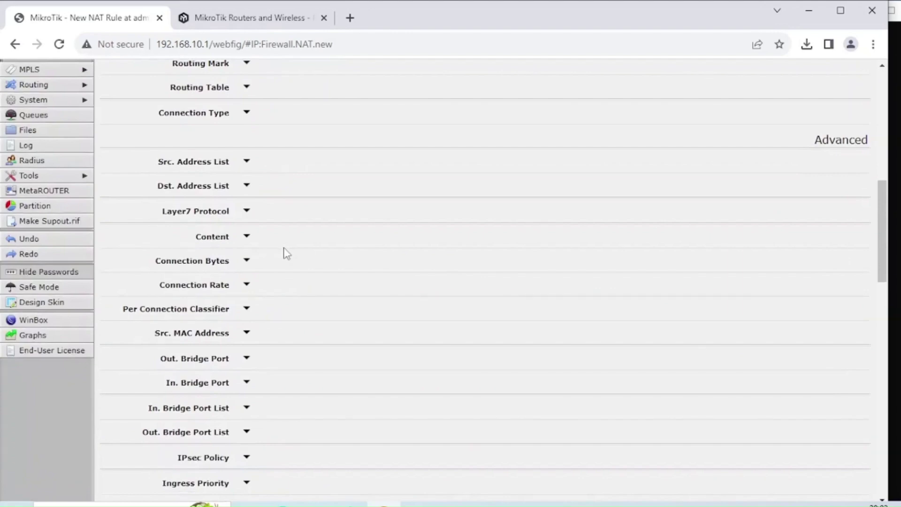
scroll(287, 253, "down", 15)
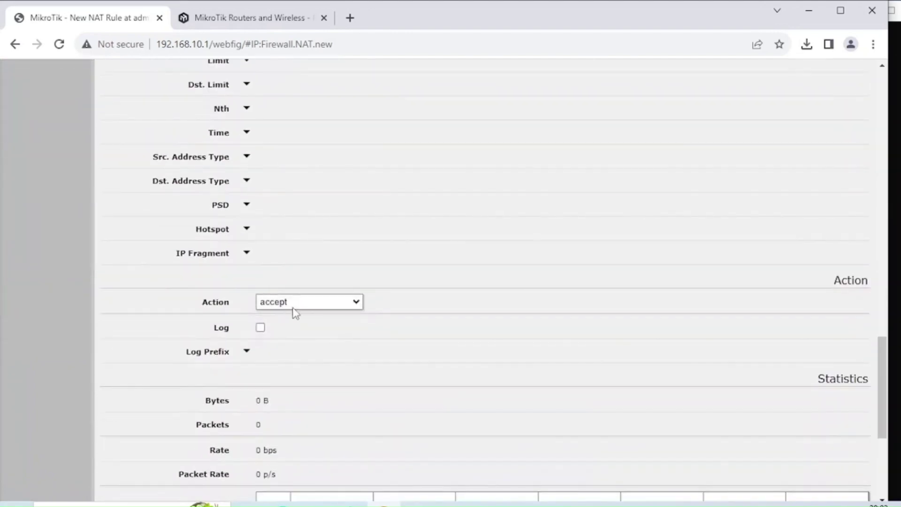
left_click(293, 306)
left_click(309, 384)
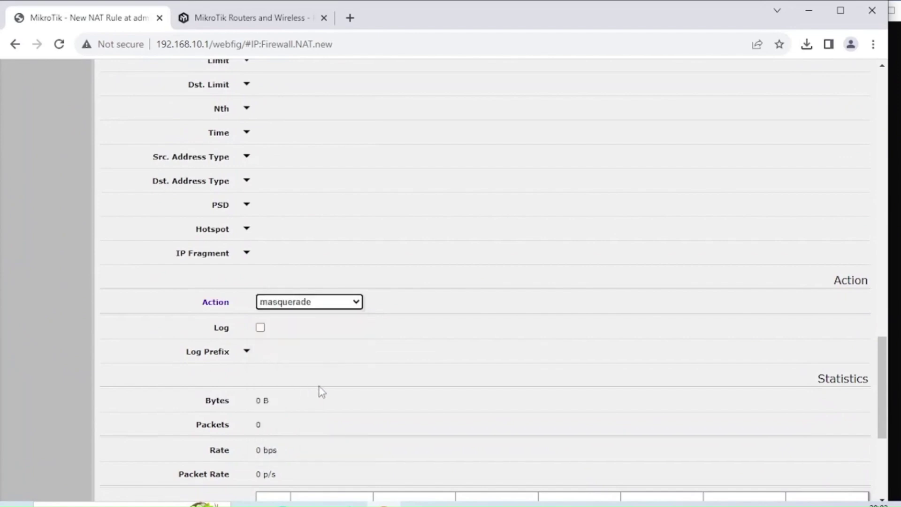
scroll(370, 388, "down", 5)
scroll(586, 404, "up", 17)
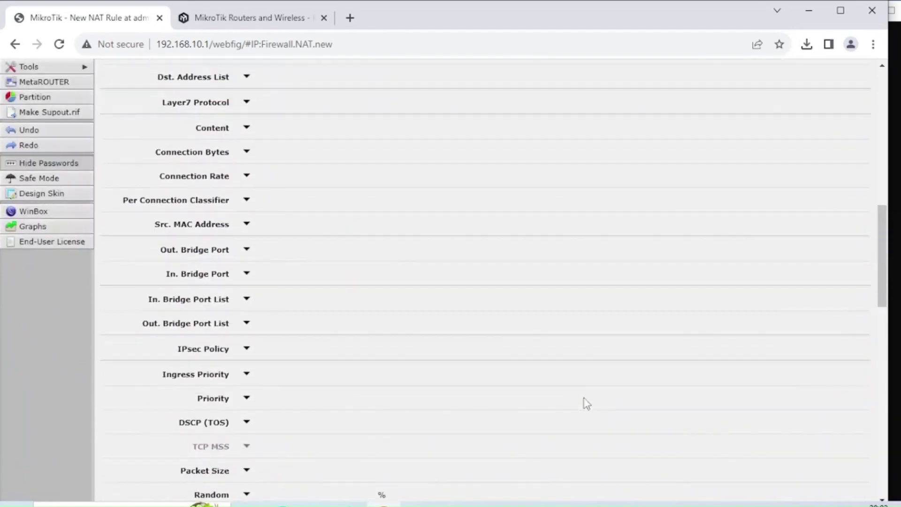
scroll(585, 404, "up", 10)
left_click(203, 124)
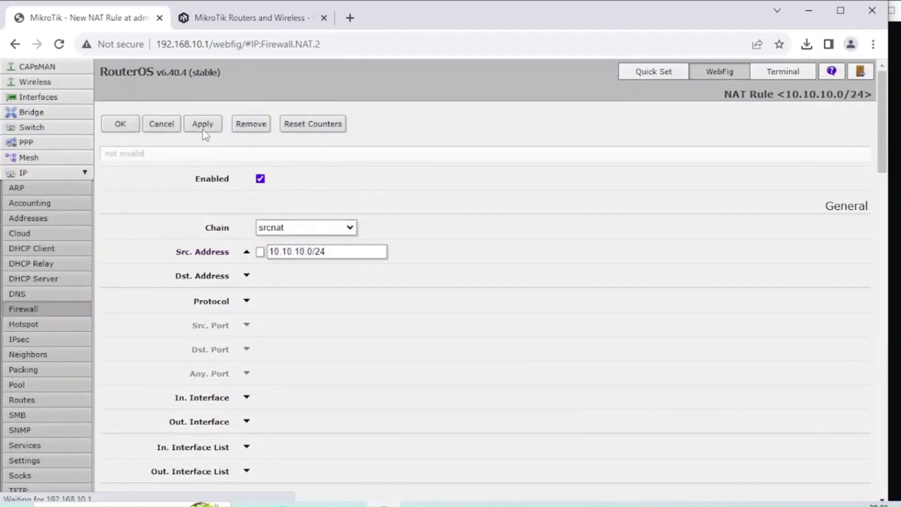
left_click(118, 126)
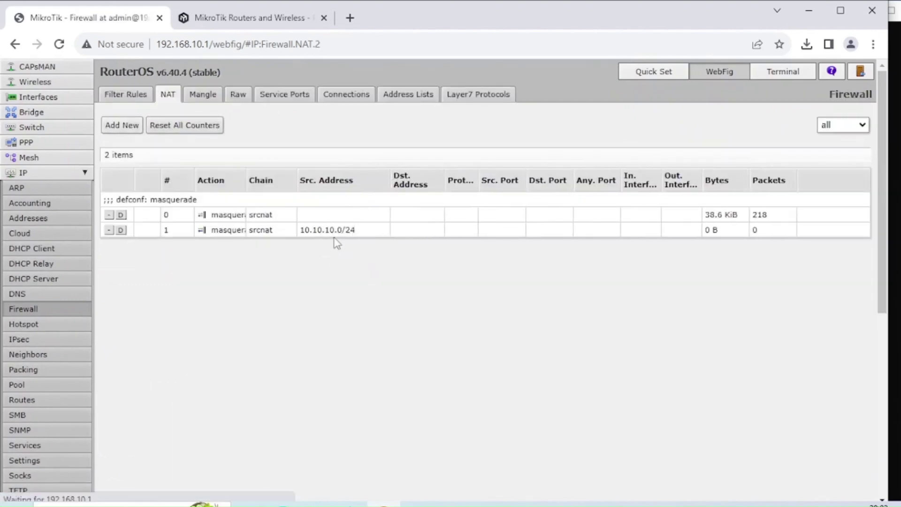
left_click(164, 122)
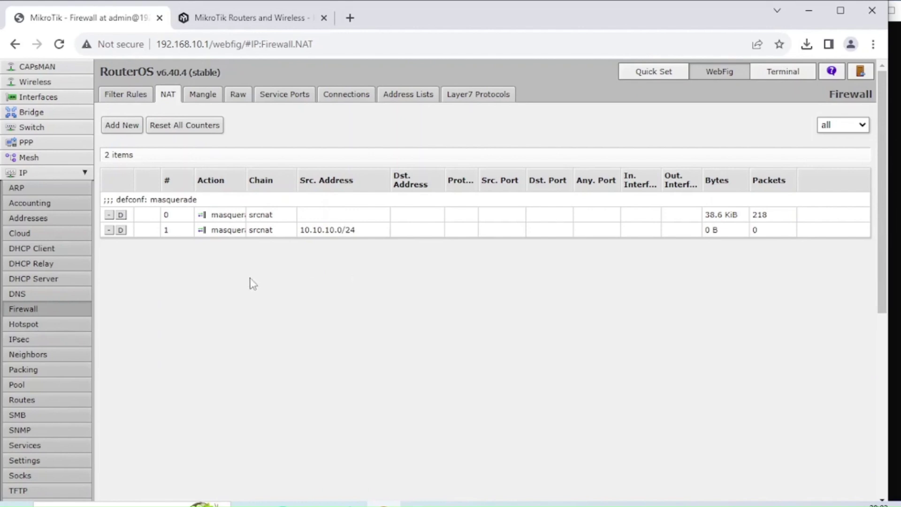
- Launch the DHCP Setup wizard for interface bridge-guest
left_click(46, 281)
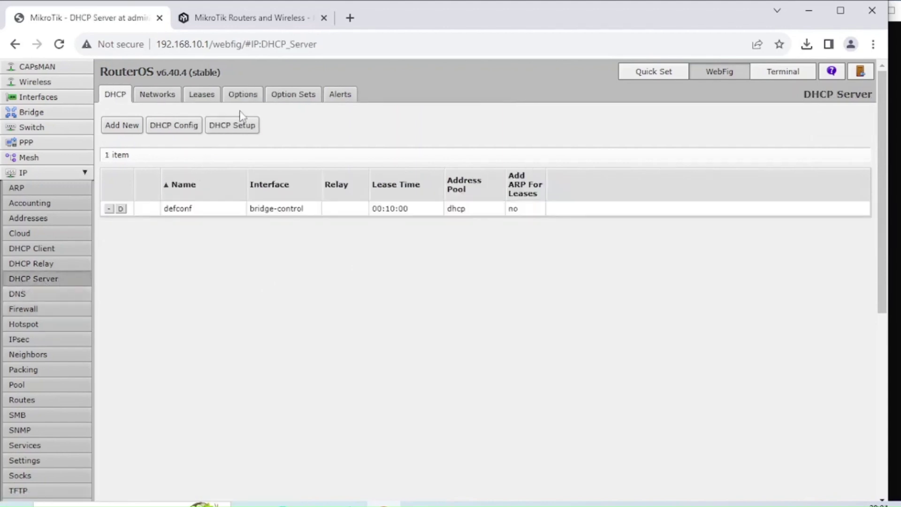
left_click(239, 127)
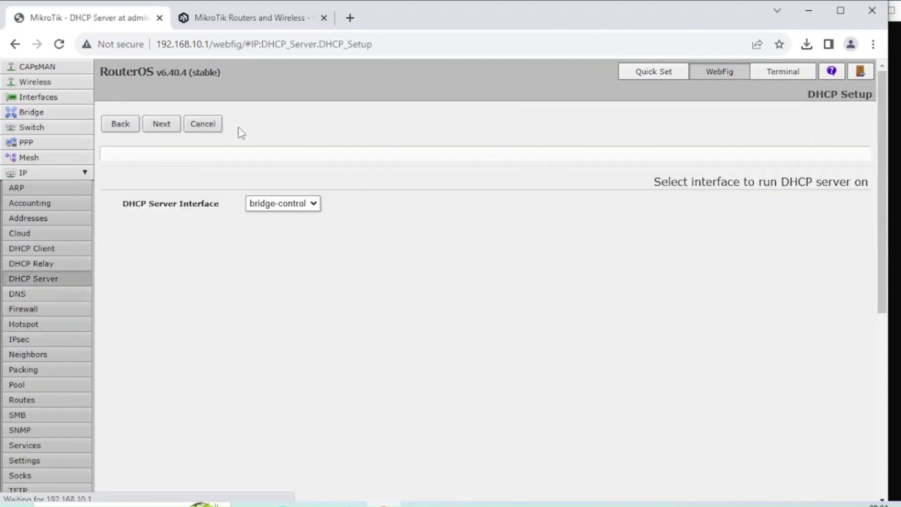
left_click(296, 204)
left_click(299, 230)
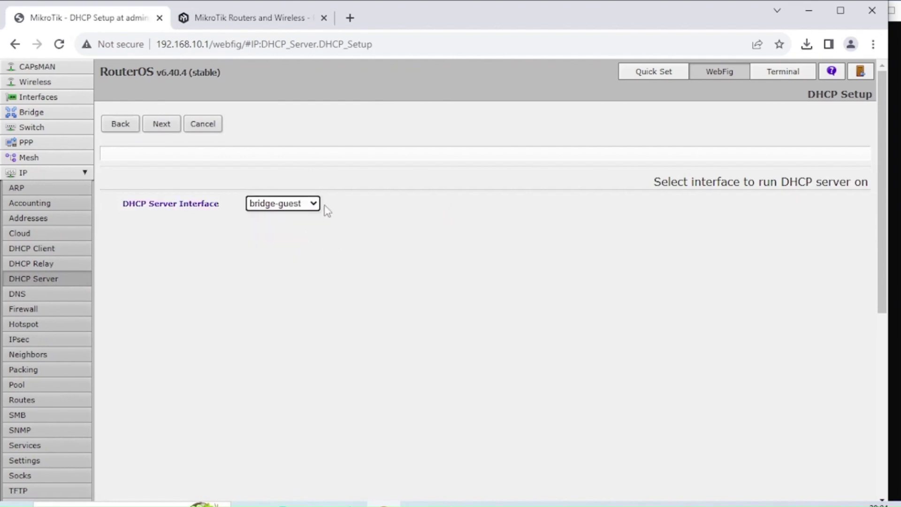
- Accept space 10.10.10.0/24, gateway 10.10.10.1, pool 10.10.10.2–10.10.10.254; set DNS 10.10.10.1
left_click(168, 130)
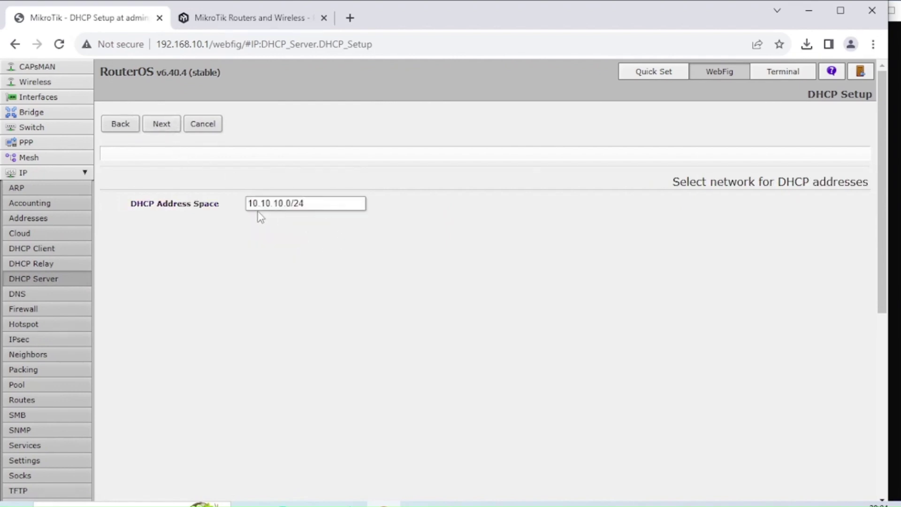
left_click(169, 129)
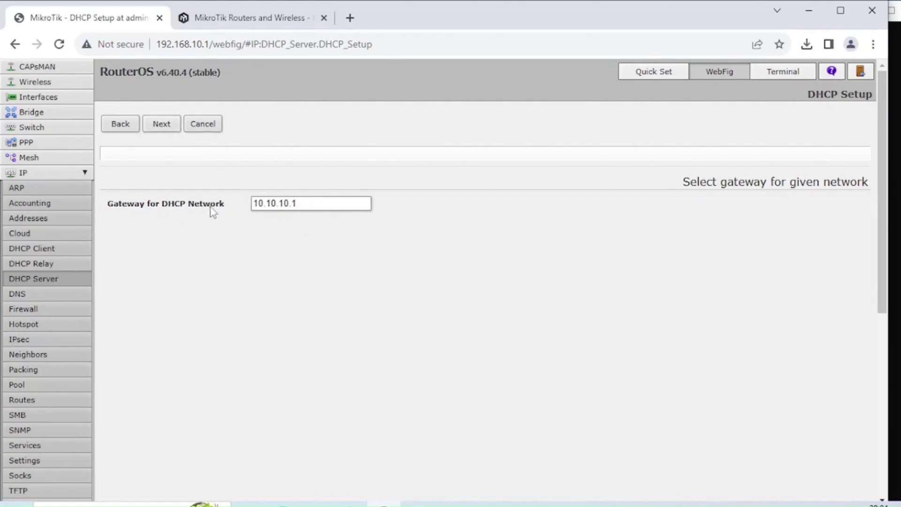
left_click(168, 130)
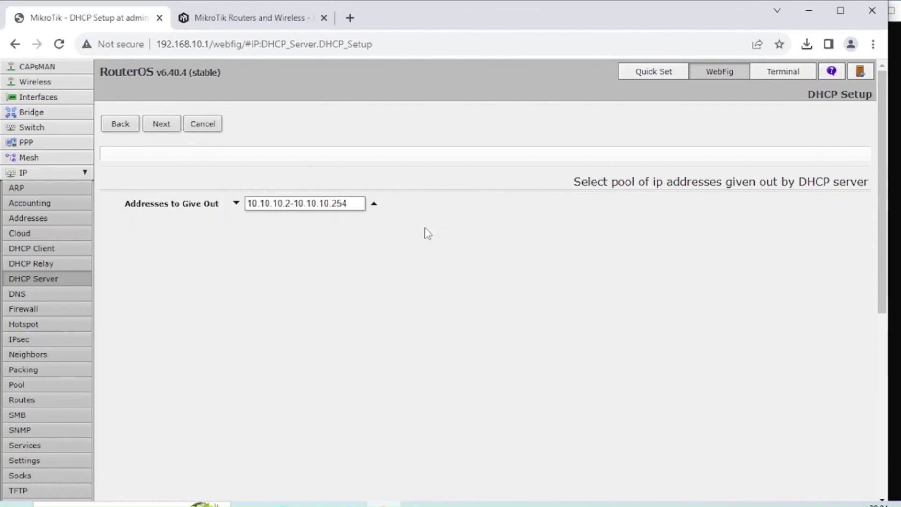
left_click(175, 131)
left_click_drag(364, 203, 246, 203)
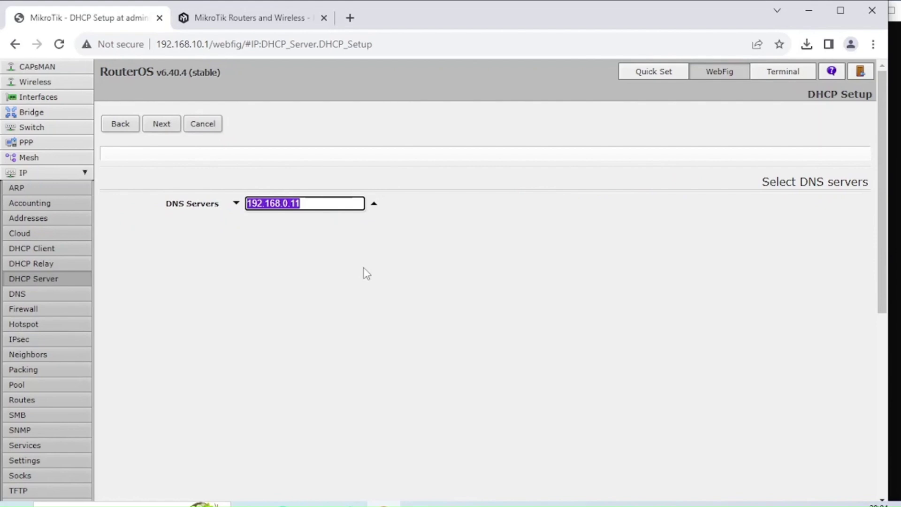
type("10.10.10.1")
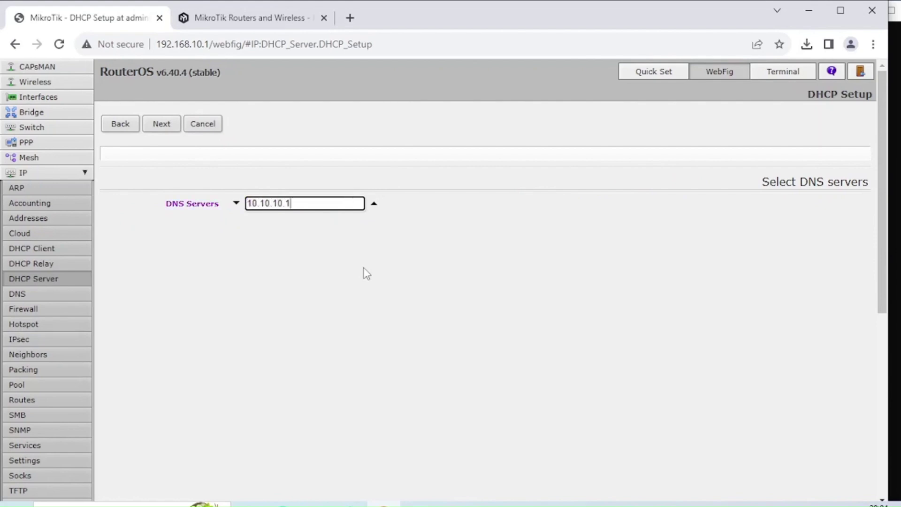
left_click(166, 127)
left_click(163, 127)
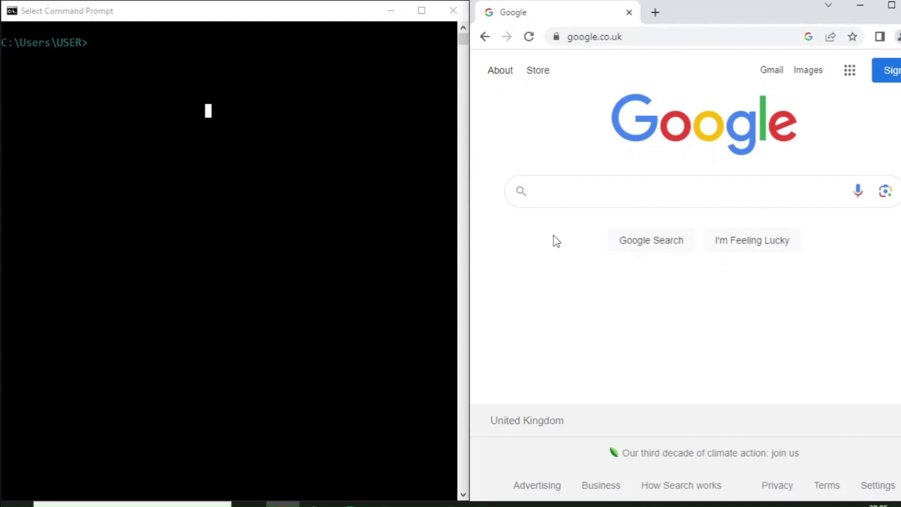
- Run ipconfig on the guest PC, confirming 10.10.10.254 with gateway 10.10.10.1
left_click(238, 134)
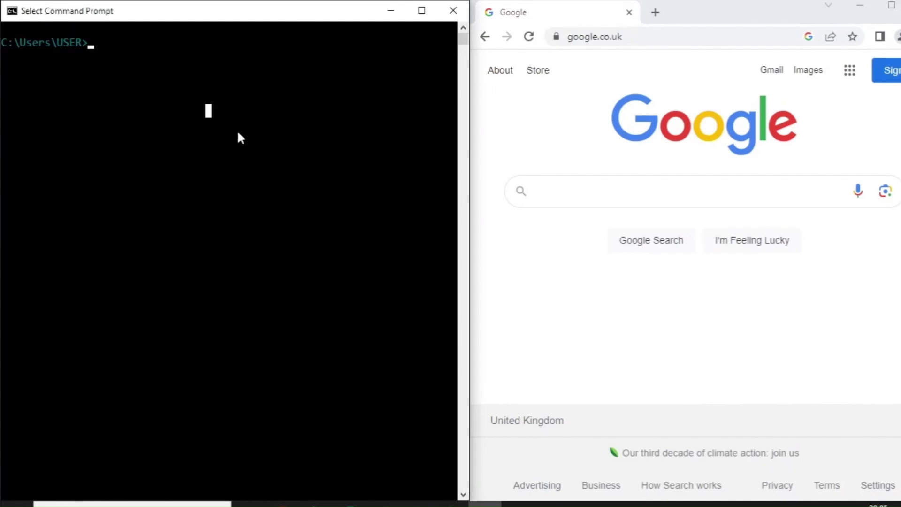
type("ipconfig")
key("Return")
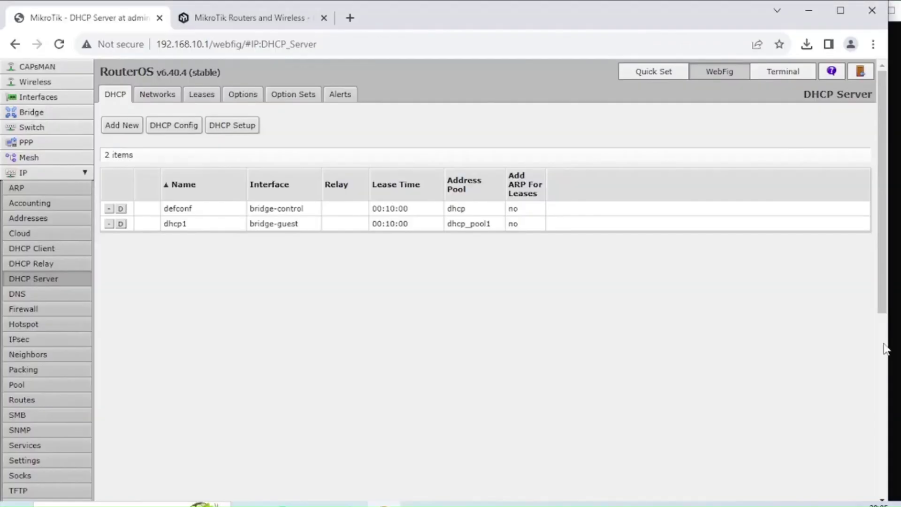
mouse_move(885, 156)
left_mouse_down()
mouse_move(885, 346)
mouse_move(886, 144)
left_mouse_up()
- Run ipconfig on the other PC to check its 192.168.10.254 address
key("alt+Tab")
type("ipcnfig")
key("BackSpace")
key("BackSpace")
key("BackSpace")
type("onfig")
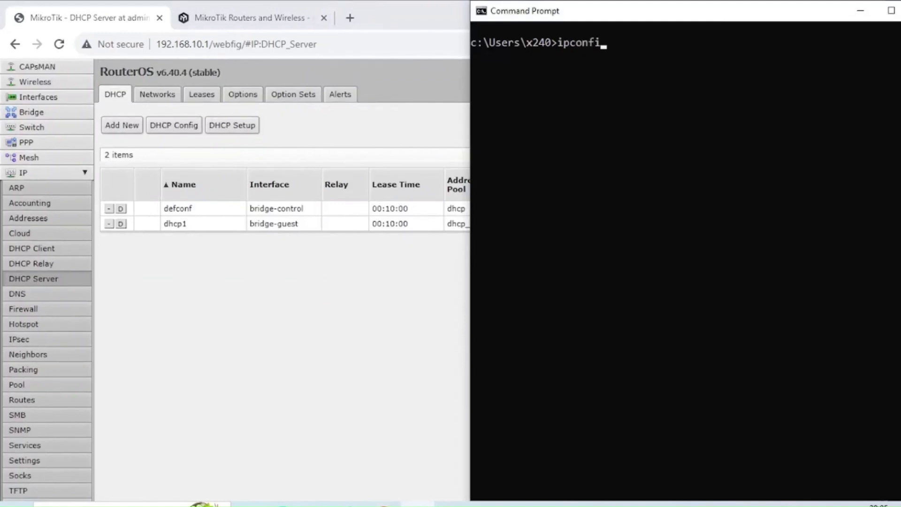
key("Return")
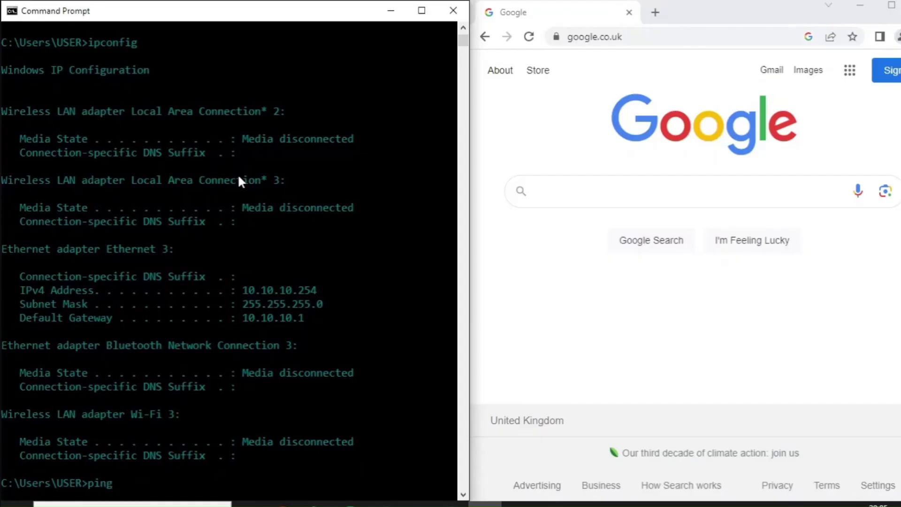
- Ping 192.168.10.254 from Command Prompt and check the replies
type("192.168.10.254")
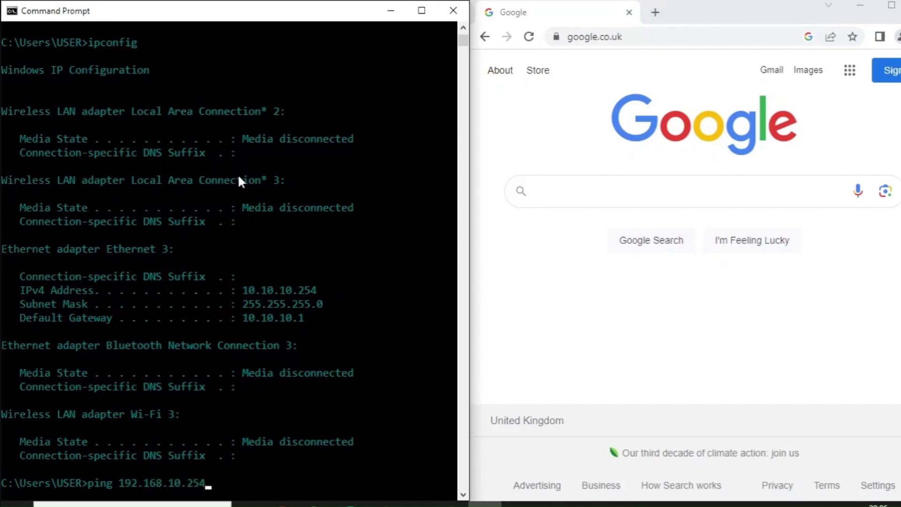
key("Return")
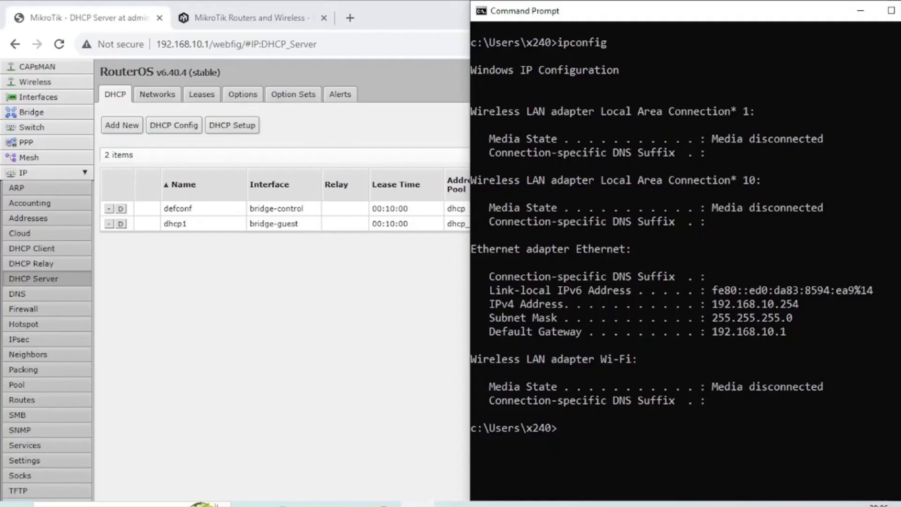
- Ping 10.10.10.254 and confirm 4 replies with 0% loss
type("ping 10.10.10.")
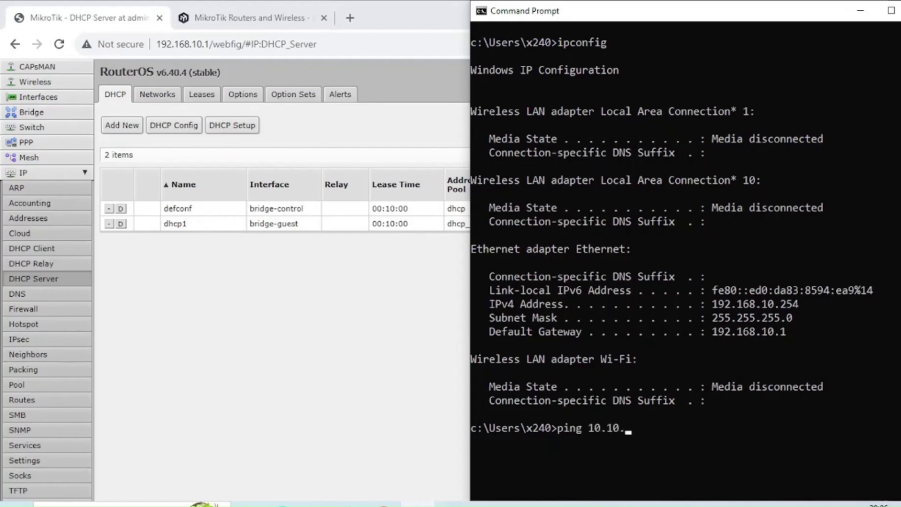
type("254")
key("Return")
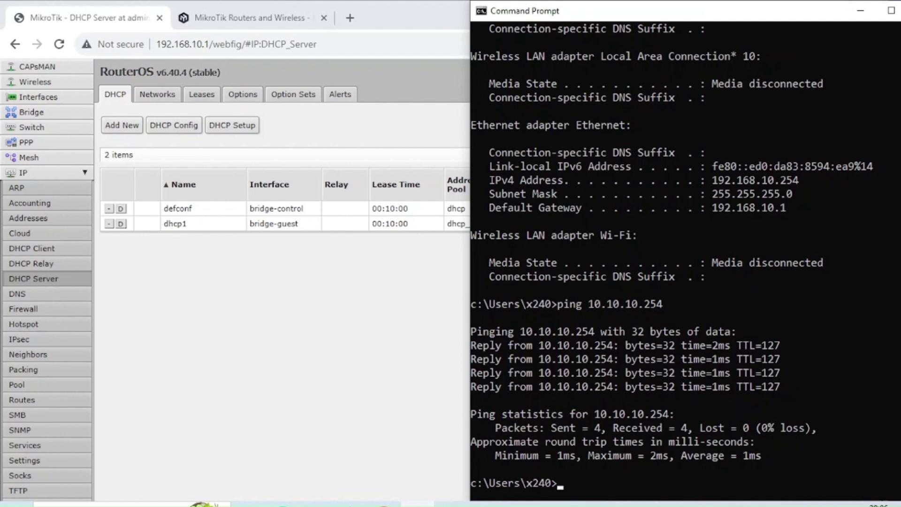
left_click(258, 398)
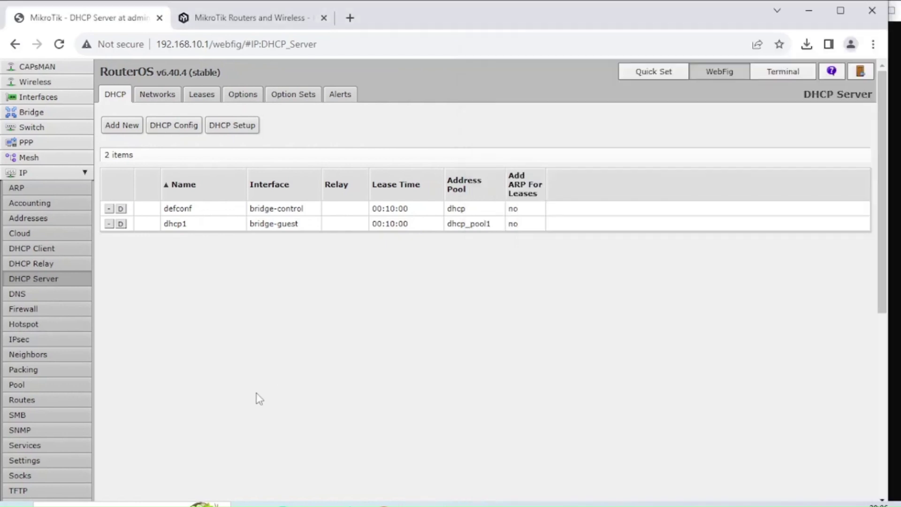
- Go to Wireless and show the Security Profiles list, which holds only the default profile
left_click(52, 82)
left_click_drag(323, 177, 379, 180)
right_click(380, 186)
left_click(316, 280)
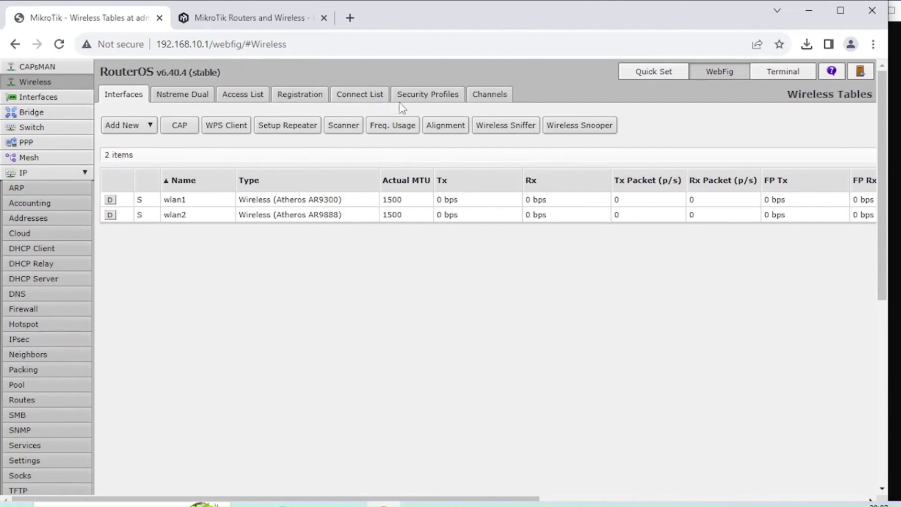
left_click(418, 98)
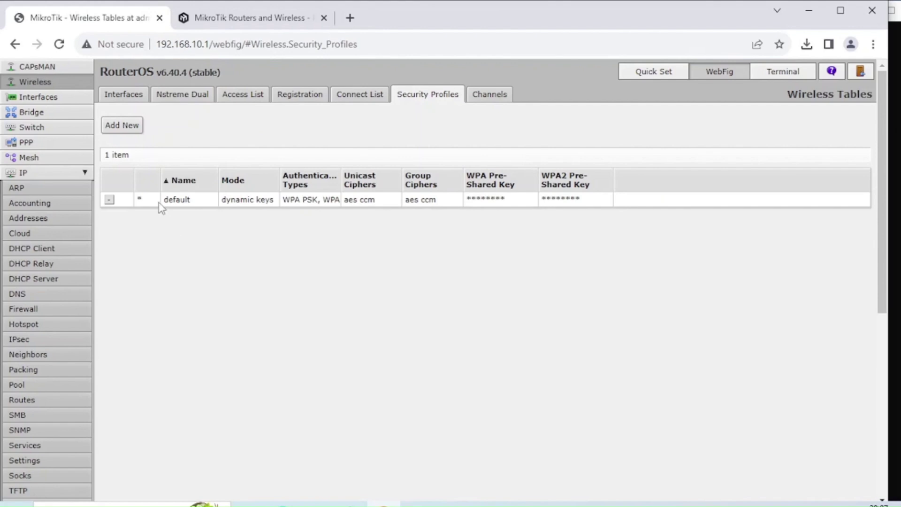
- Create security profile 'profile-guest' with WPA and WPA2 pre-shared keys, and apply and save it
left_click(131, 126)
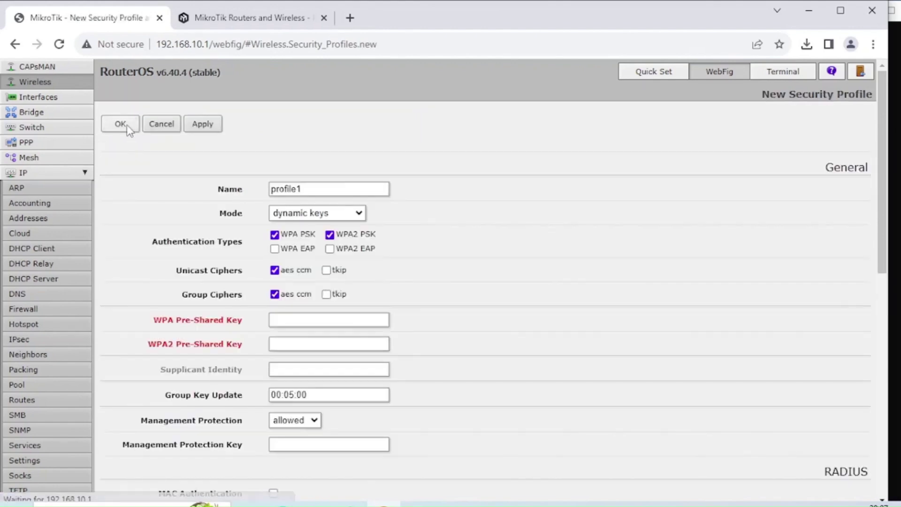
left_click_drag(324, 189, 258, 185)
type("profile-guest")
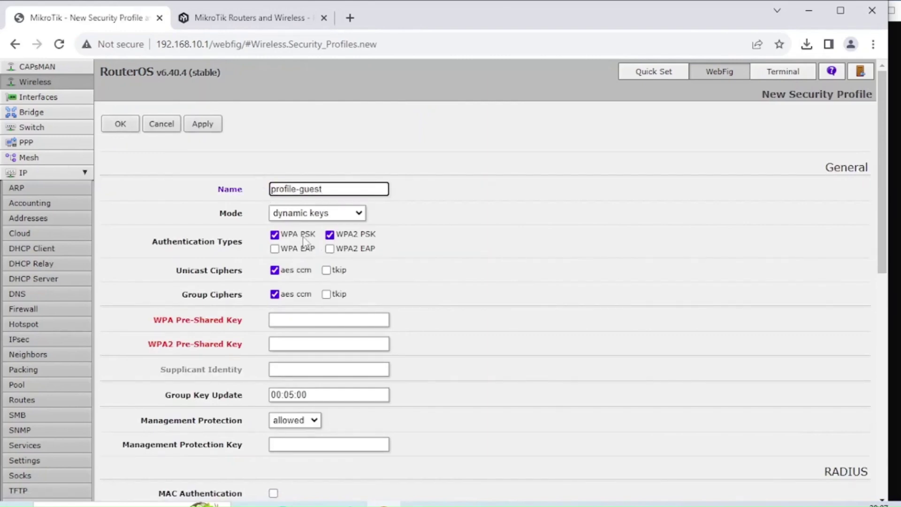
left_click(324, 317)
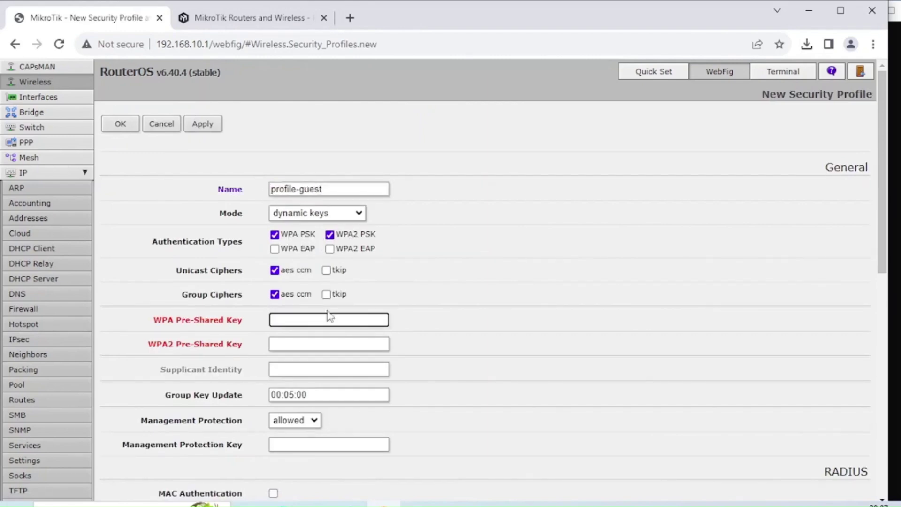
type("•••••••••")
key("Tab")
type("•••••")
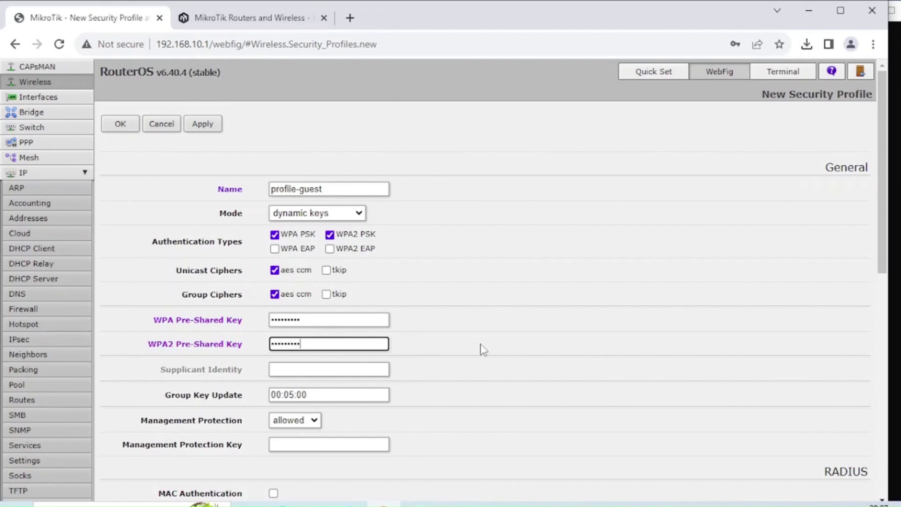
scroll(542, 368, "down", 10)
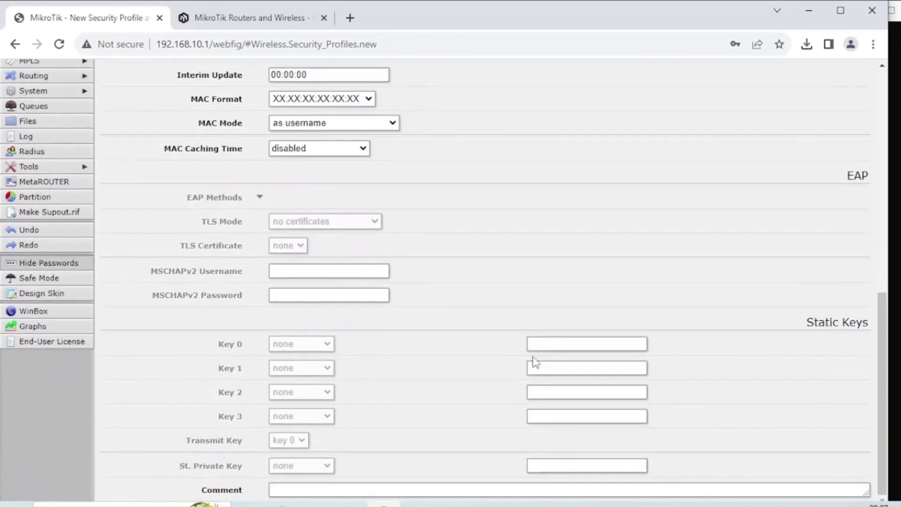
scroll(535, 362, "up", 10)
left_click(203, 124)
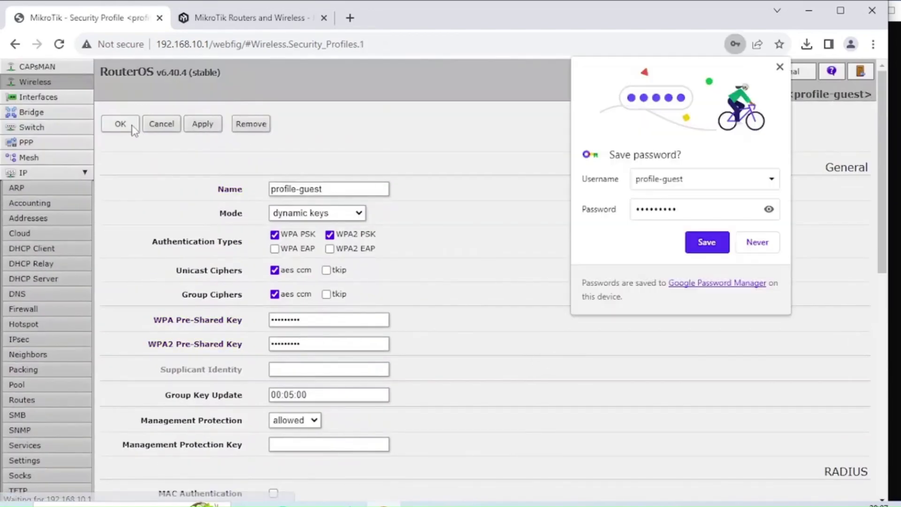
left_click(120, 124)
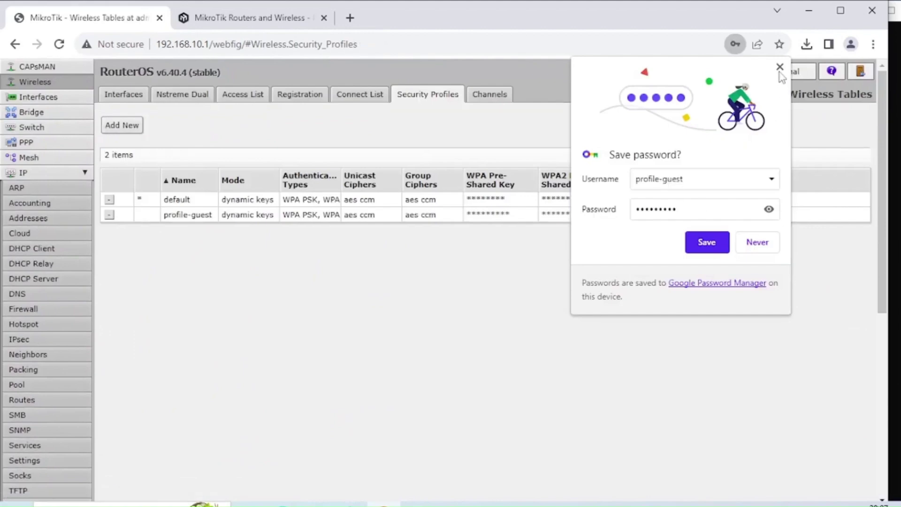
left_click(780, 68)
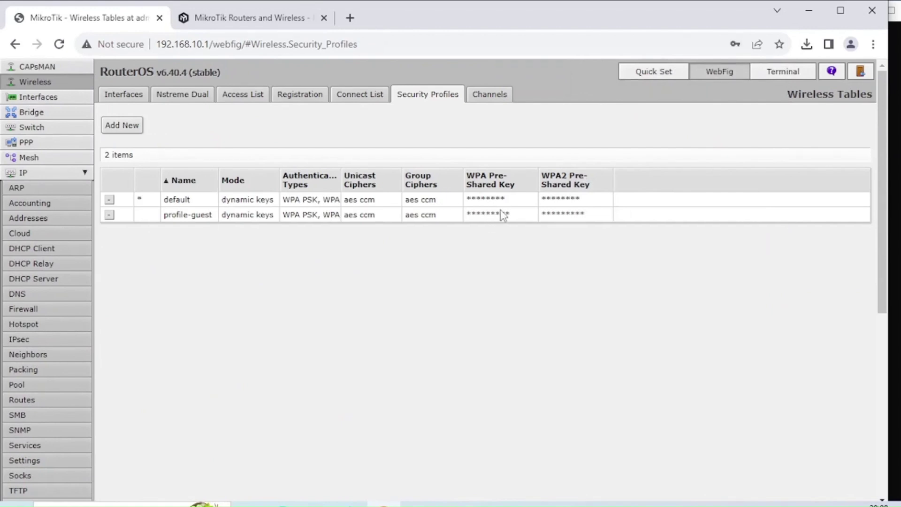
- Review the wlan1 and wlan2 interface settings, cancelling both without changes
left_click(125, 95)
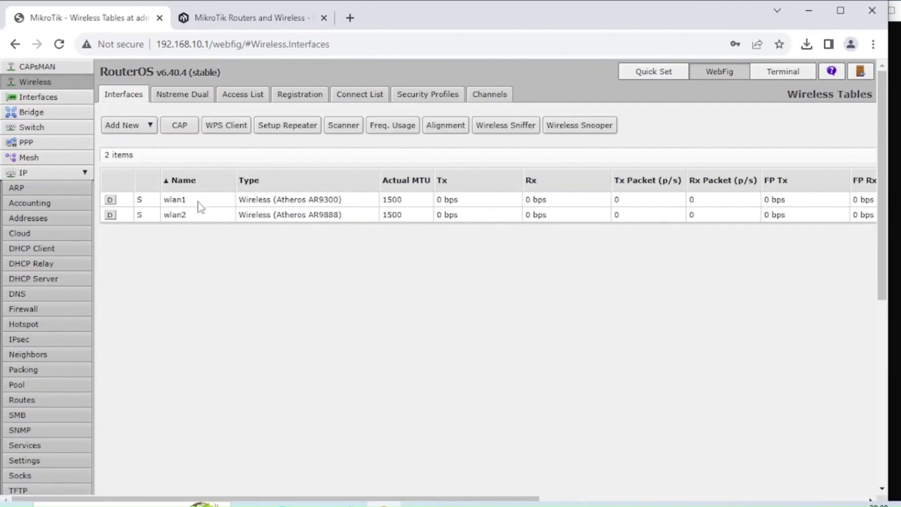
left_click(177, 201)
scroll(336, 298, "down", 3)
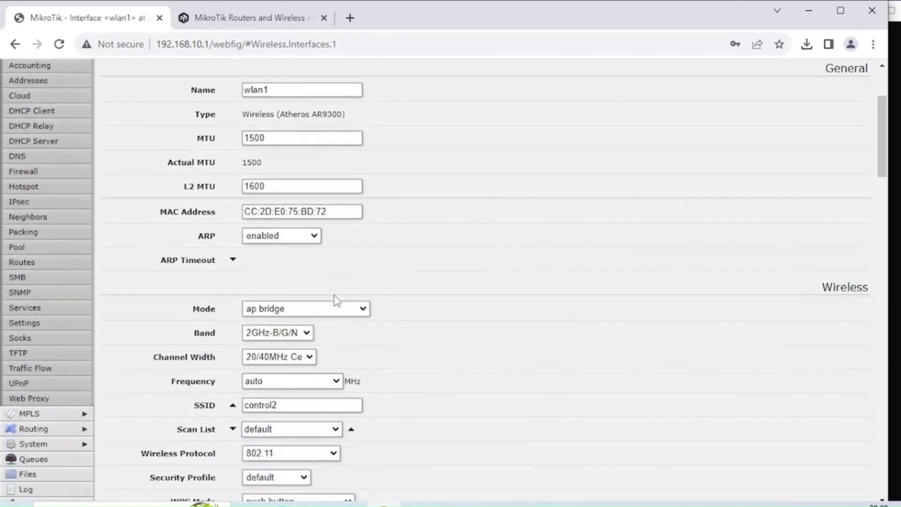
scroll(302, 408, "up", 3)
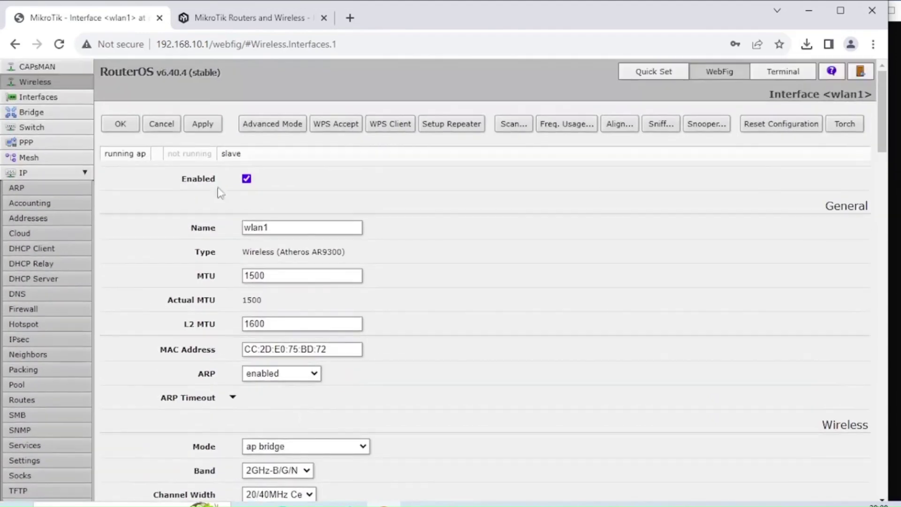
left_click(170, 127)
left_click(185, 214)
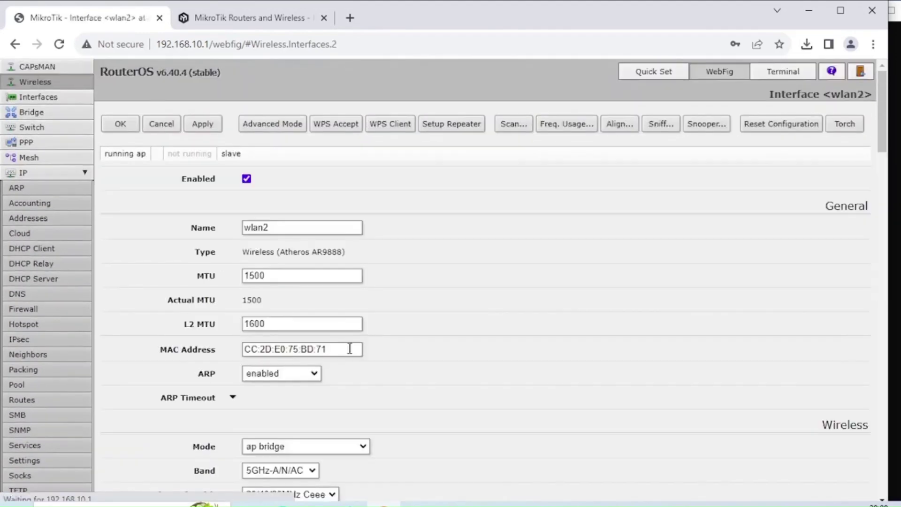
scroll(351, 350, "down", 6)
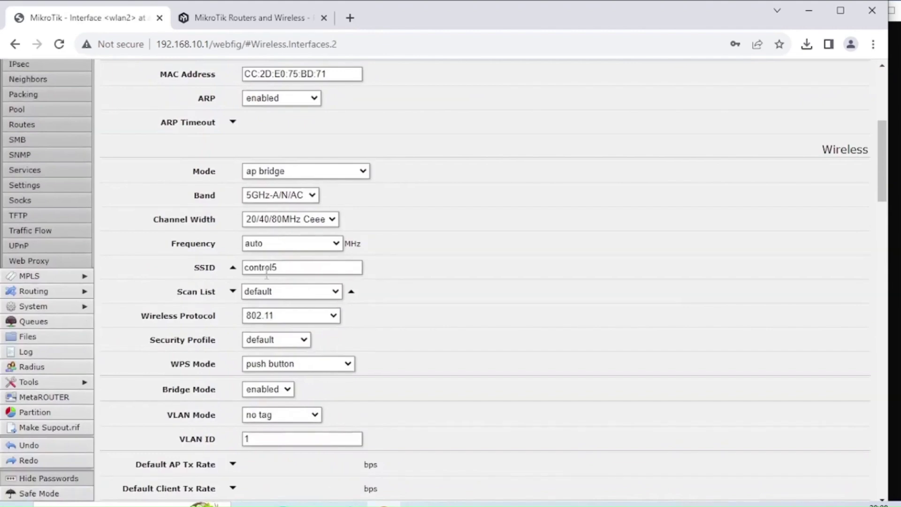
scroll(269, 262, "up", 6)
left_click(163, 124)
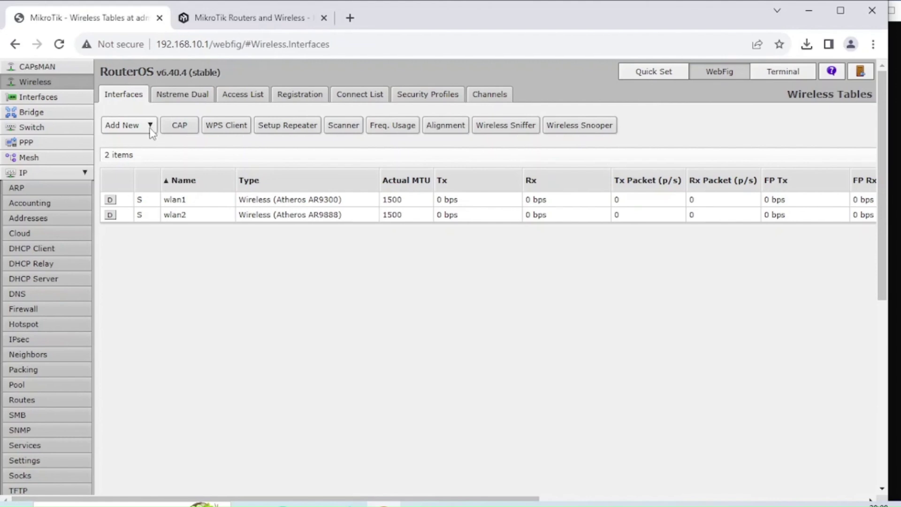
- Add virtual wireless interface wlan3 with SSID guest2 on master wlan1 and save it
left_click(150, 128)
left_click(142, 138)
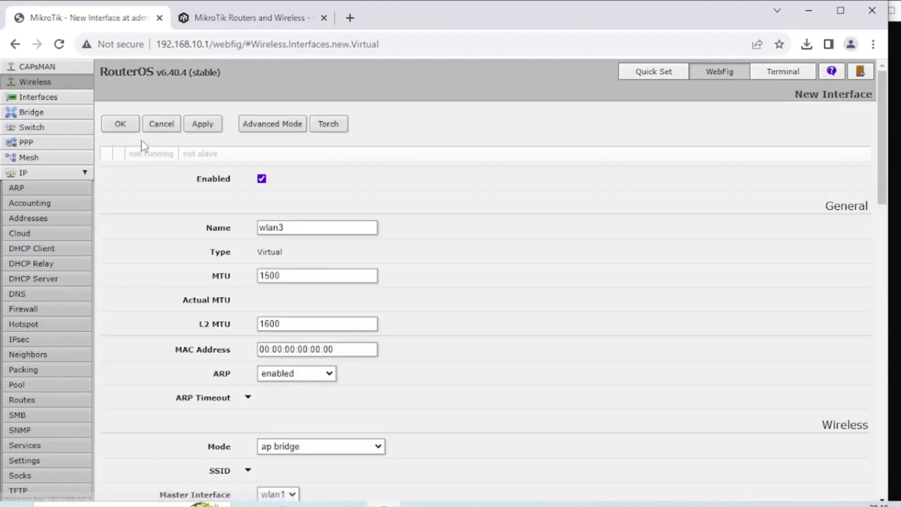
left_click_drag(301, 230, 253, 228)
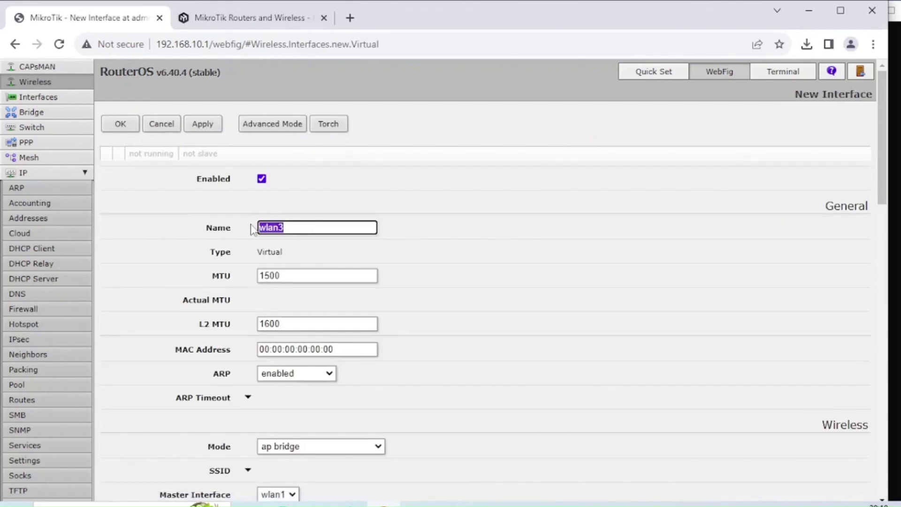
left_click(295, 228)
scroll(388, 374, "down", 3)
left_click(248, 332)
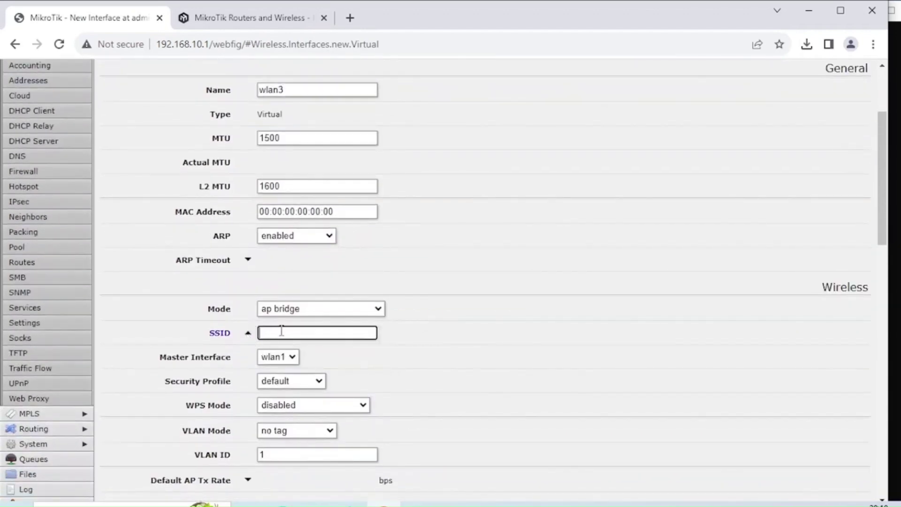
type("guest2")
scroll(297, 356, "up", 3)
scroll(297, 357, "down", 5)
scroll(297, 356, "up", 4)
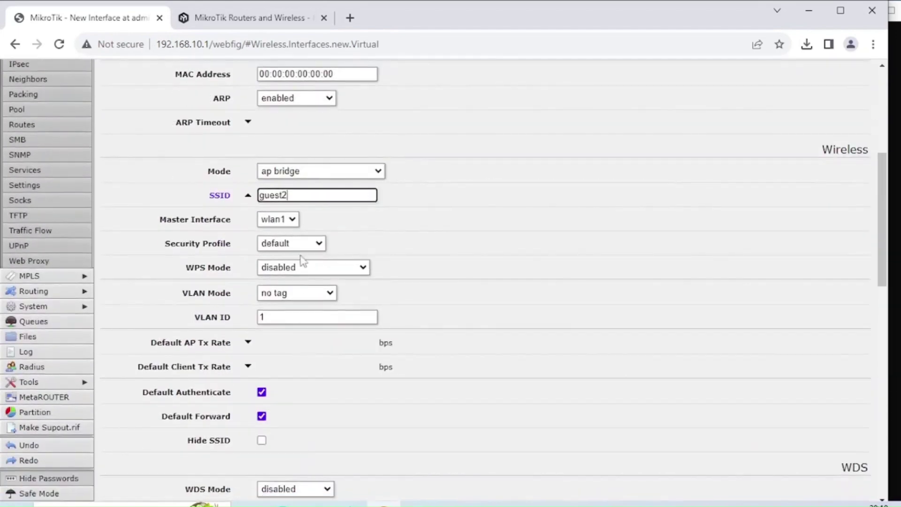
left_click(202, 124)
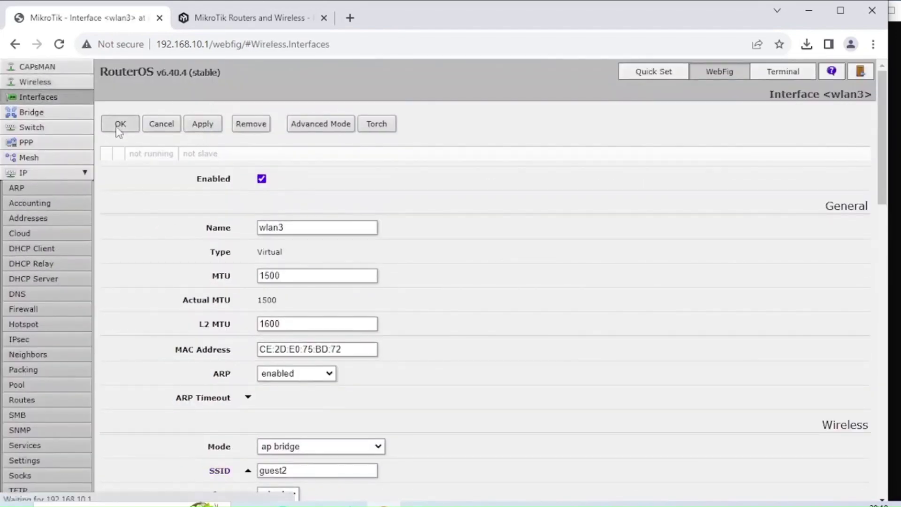
left_click(120, 124)
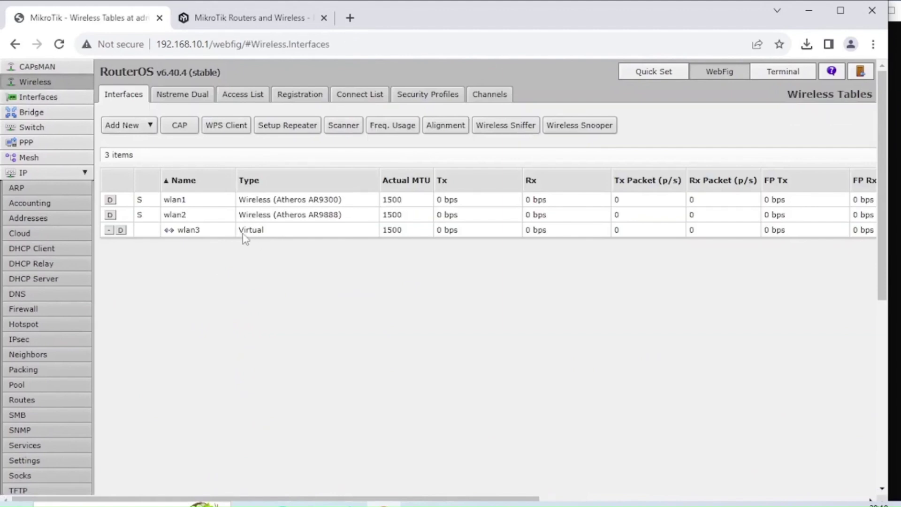
- Add virtual interface wlan4 with SSID guest5 on master interface wlan2 and save it
left_click(154, 124)
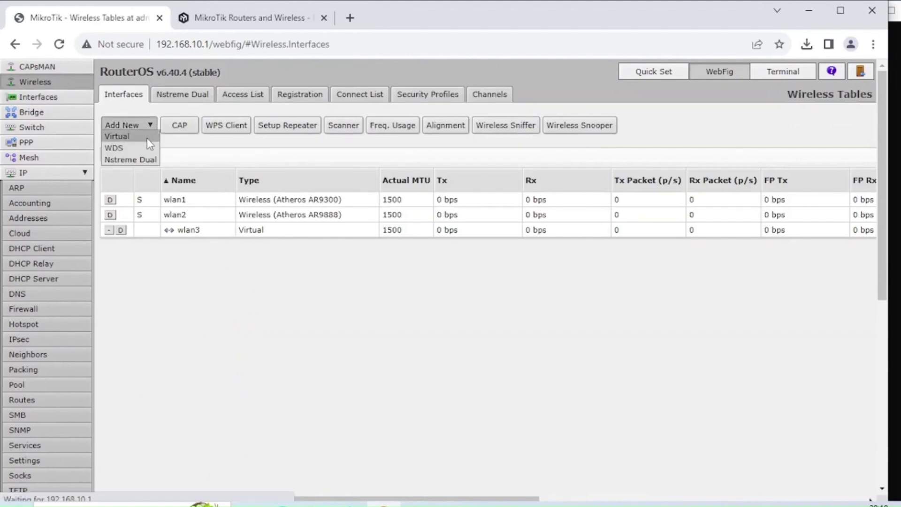
left_click(141, 136)
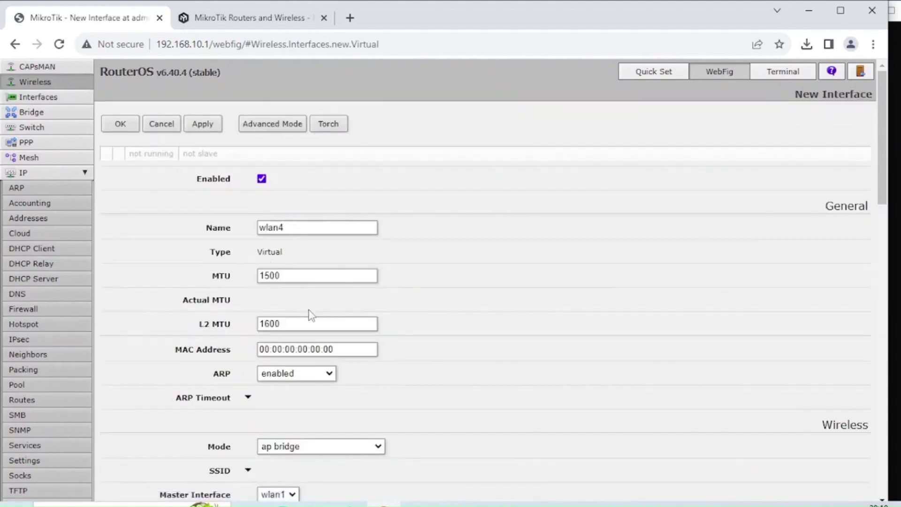
scroll(308, 316, "down", 3)
left_click(248, 332)
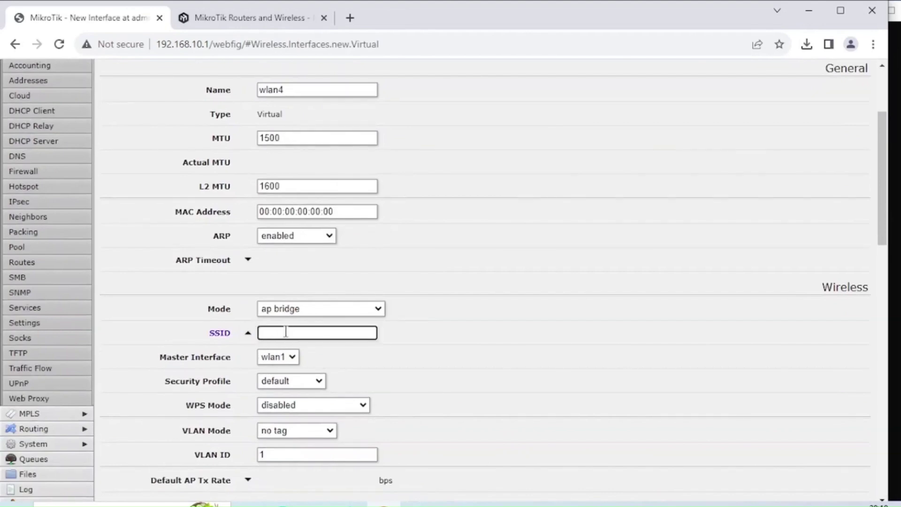
type("guesta")
left_click(291, 357)
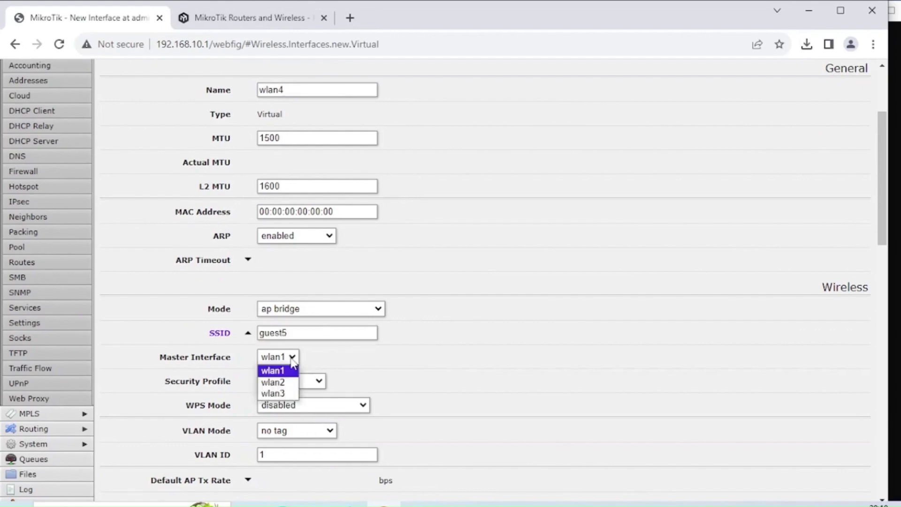
left_click(277, 383)
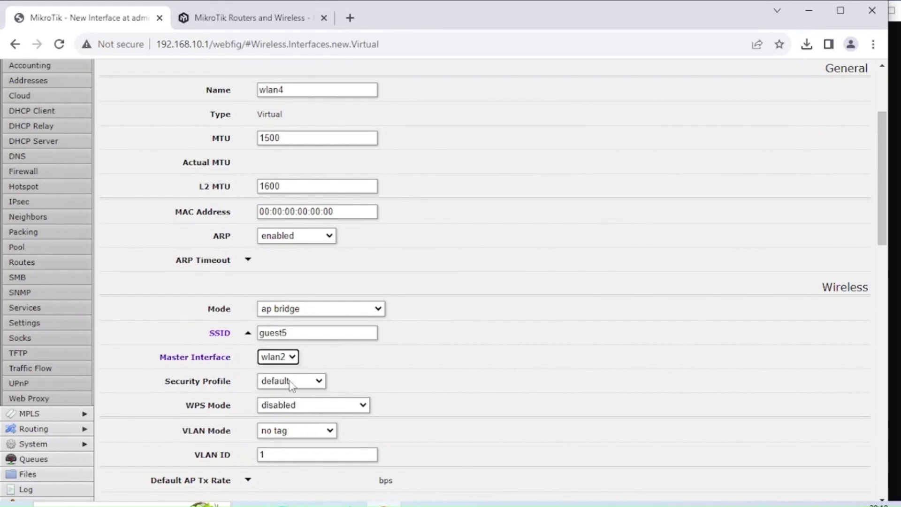
scroll(337, 408, "down", 3)
scroll(336, 412, "up", 6)
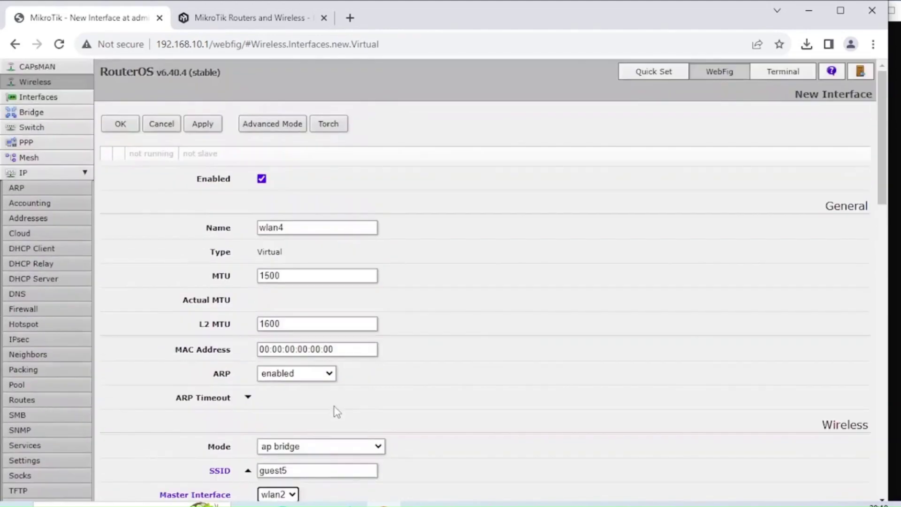
left_click(201, 126)
left_click(121, 124)
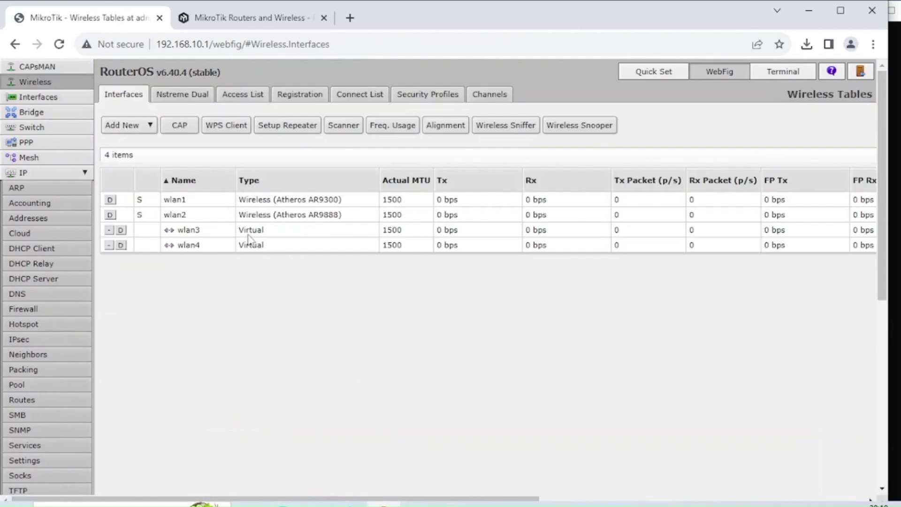
- Set wlan3's security profile to profile-guest
left_click(249, 234)
scroll(332, 368, "down", 9)
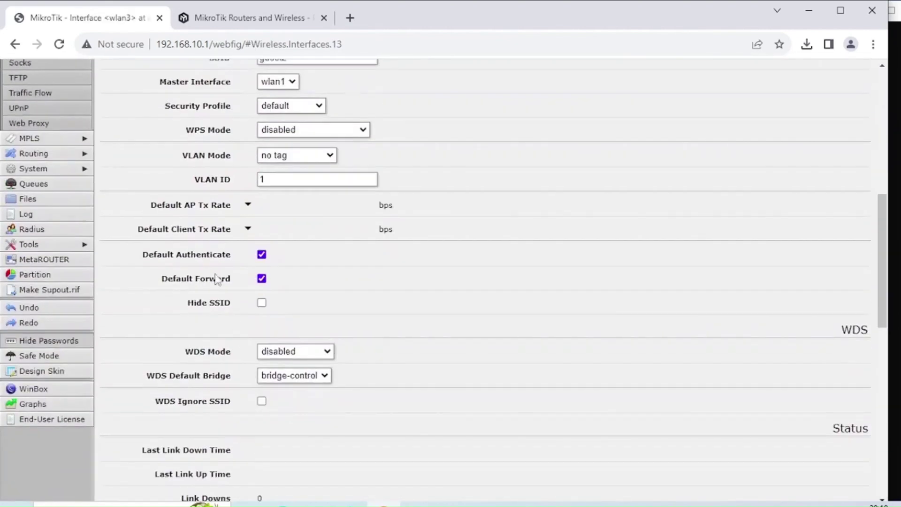
scroll(277, 336, "down", 1)
scroll(277, 338, "up", 4)
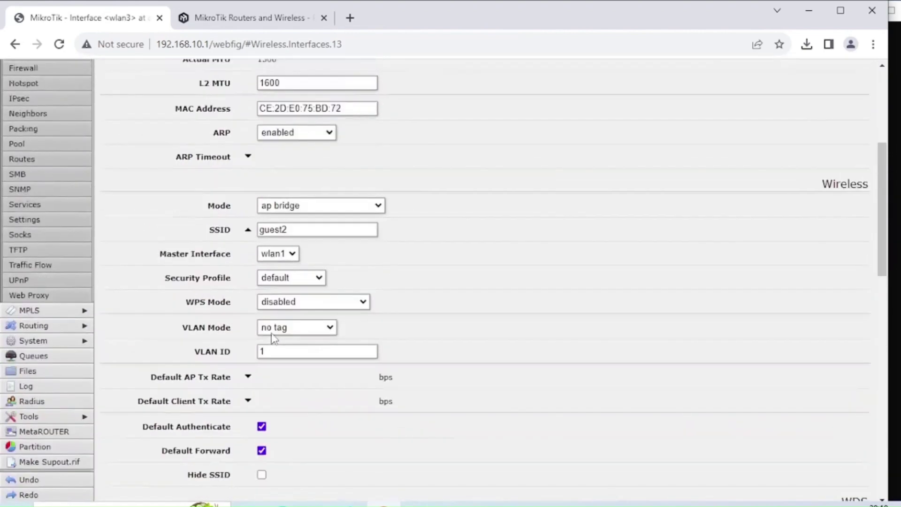
scroll(274, 337, "up", 1)
left_click(265, 313)
left_click(283, 337)
scroll(287, 310, "up", 5)
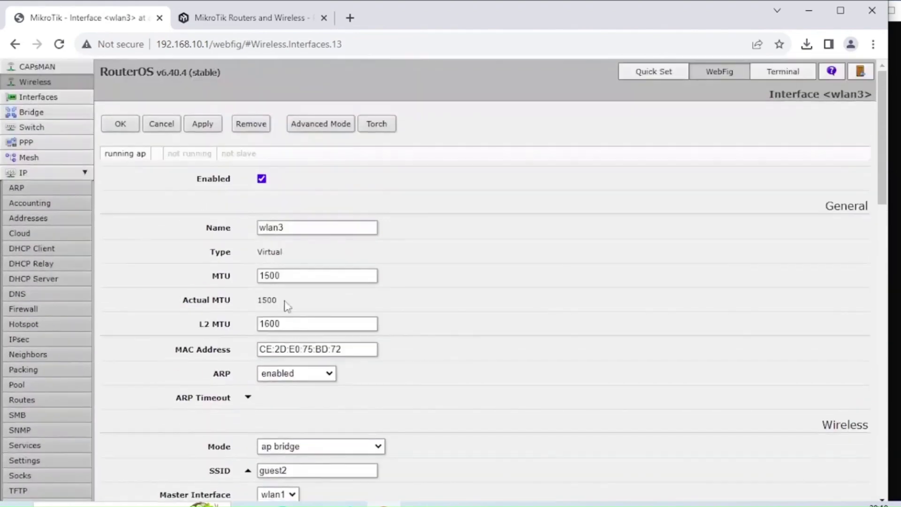
left_click(120, 123)
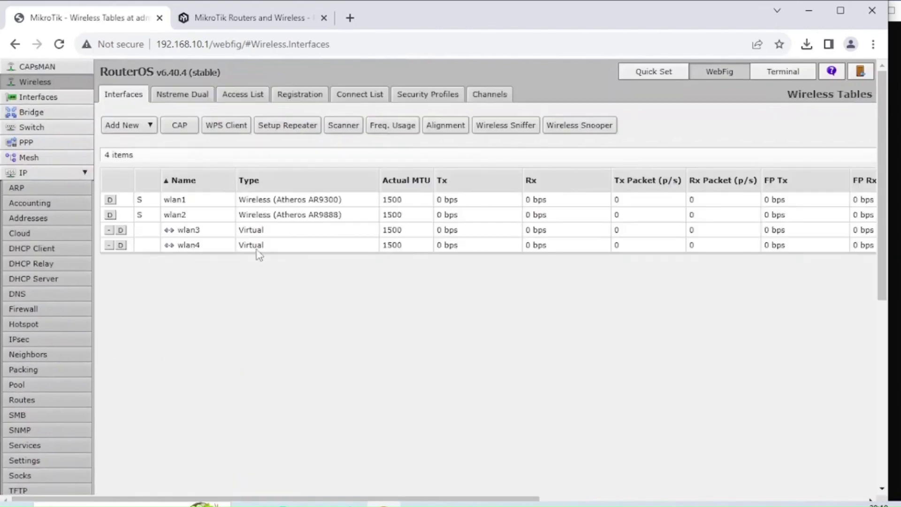
- Set wlan4's security profile to profile-guest, then check the profiles list and reopen wlan3
left_click(259, 256)
left_click(308, 313)
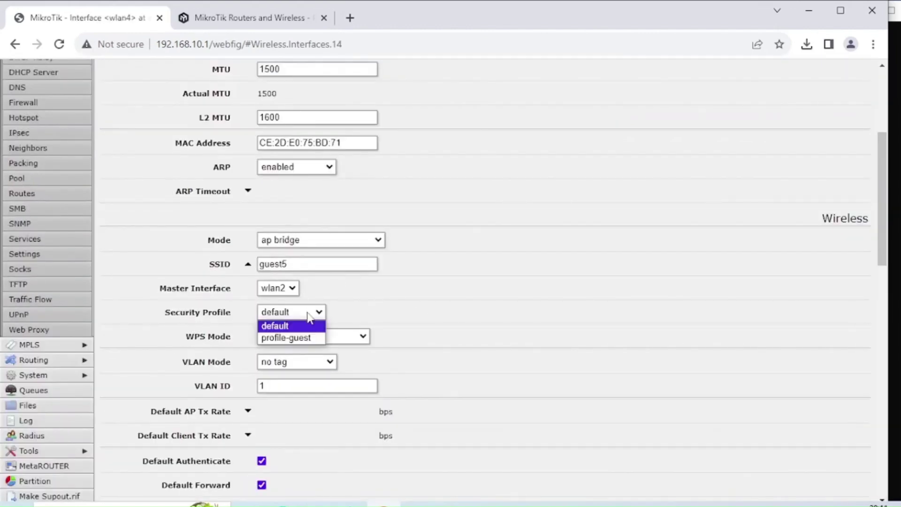
left_click(313, 339)
scroll(308, 305, "up", 5)
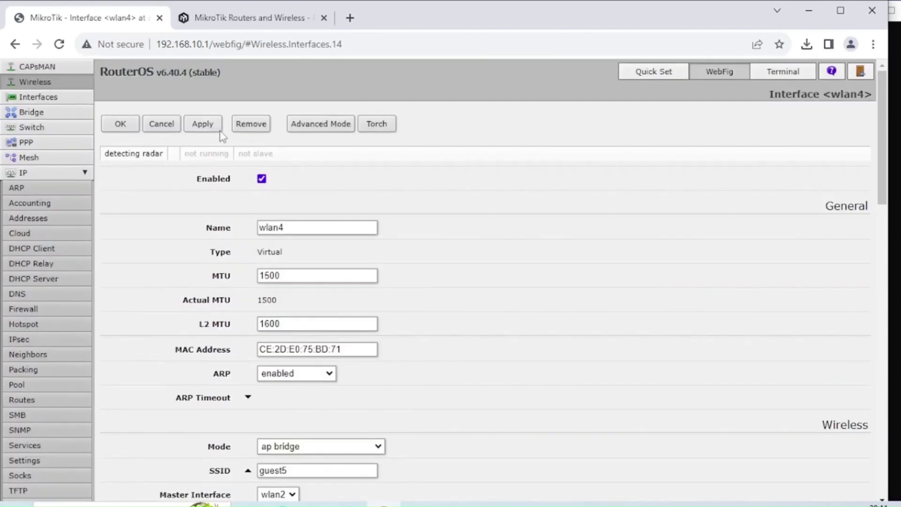
left_click(120, 123)
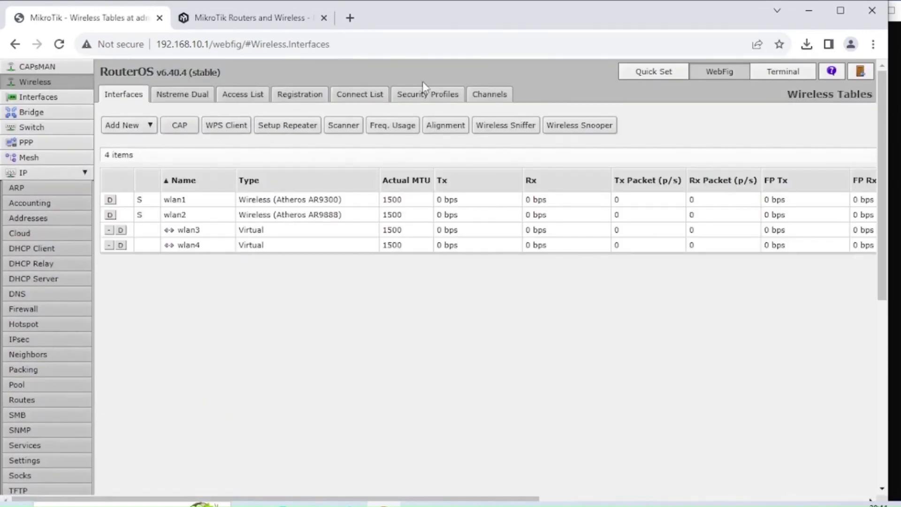
left_click(424, 91)
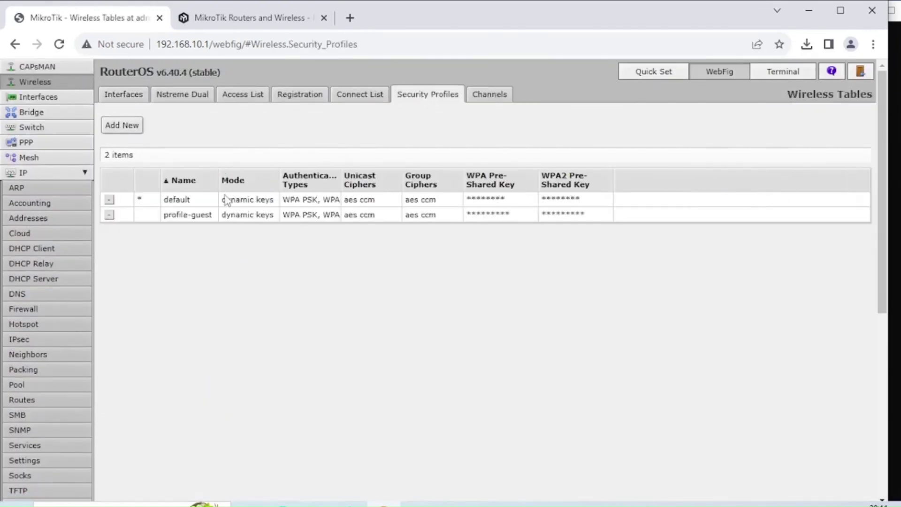
left_click(124, 95)
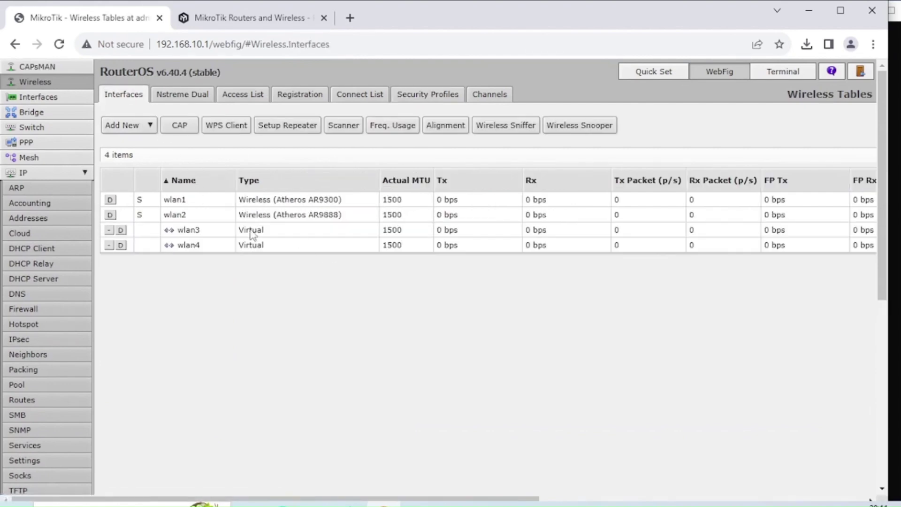
left_click(253, 234)
- Add wlan3 as a port of bridge-guest in the bridge ports list
left_click(169, 127)
left_click(55, 115)
left_click(153, 97)
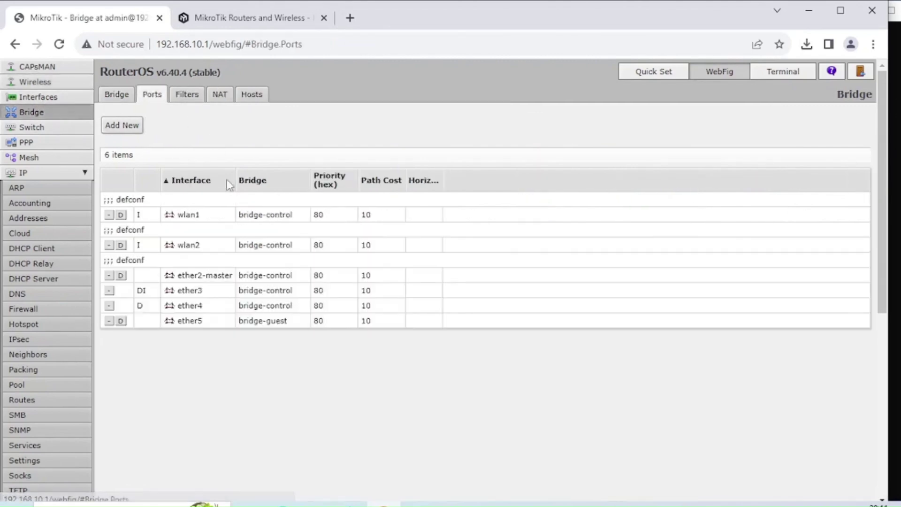
left_click(122, 125)
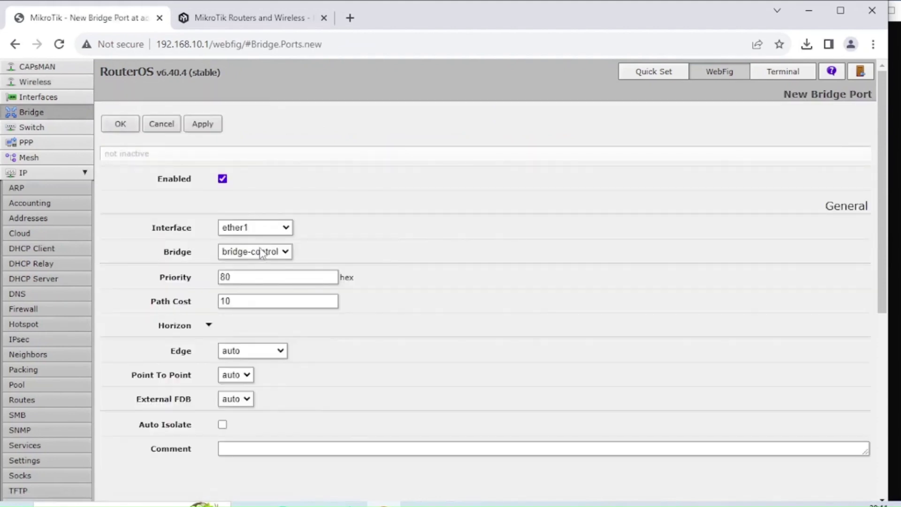
left_click(257, 228)
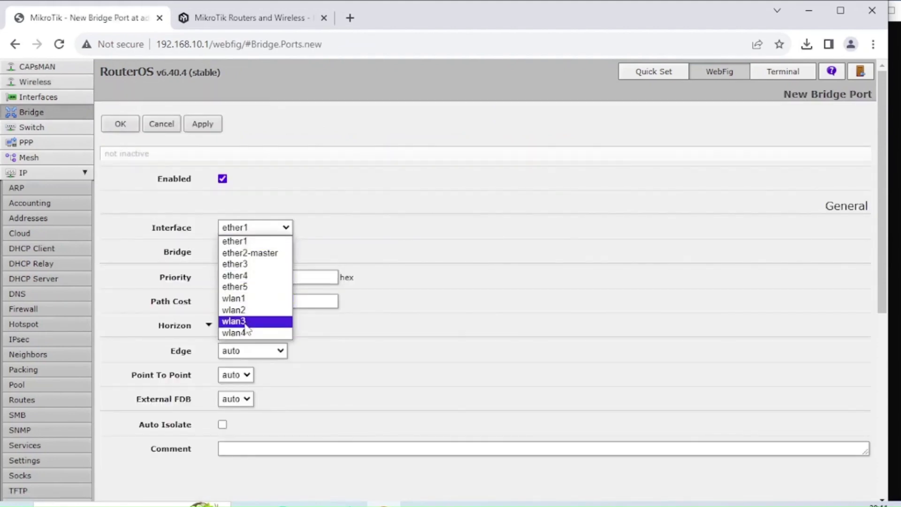
left_click(245, 323)
left_click(256, 252)
left_click(253, 278)
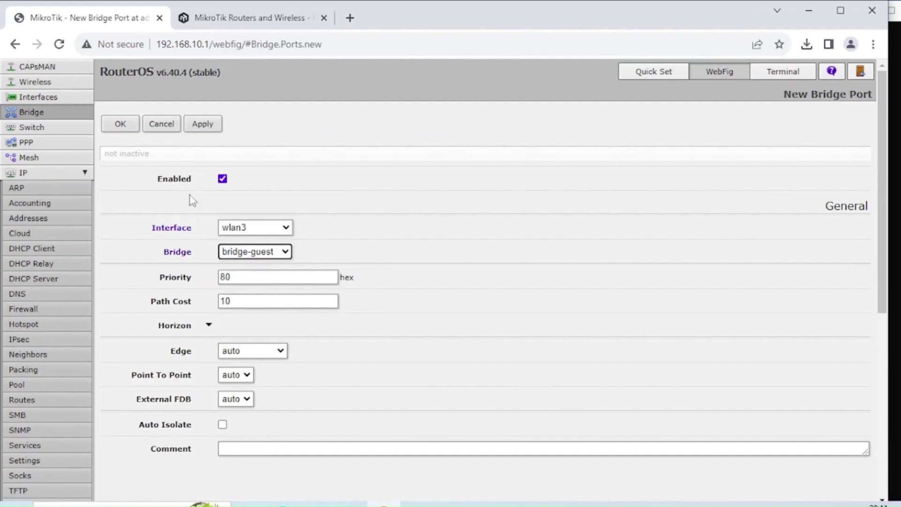
left_click(201, 126)
left_click(120, 125)
- Add wlan4 as a bridge-guest port, bringing the ports list to 8 entries
left_click(120, 125)
left_click(256, 227)
left_click(256, 333)
left_click(201, 127)
left_click(121, 124)
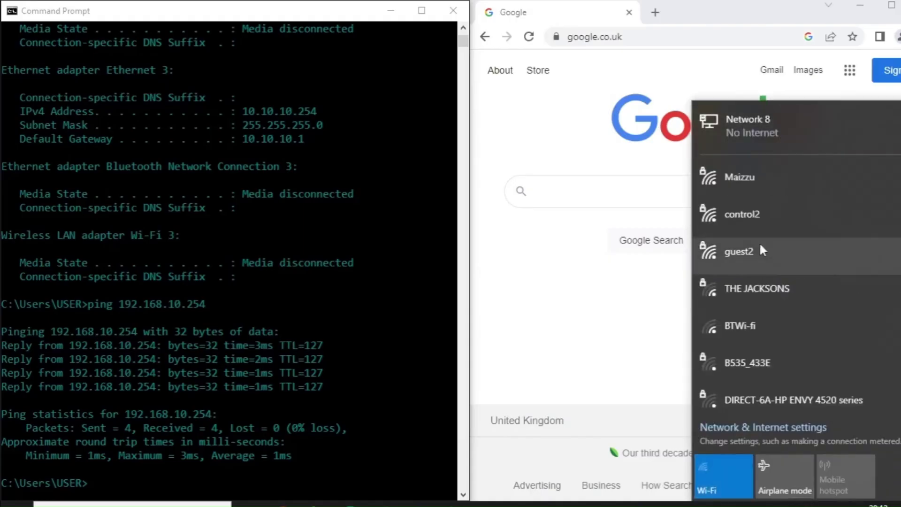
- Connect the laptop to the guest5 Wi-Fi network
left_click(751, 324)
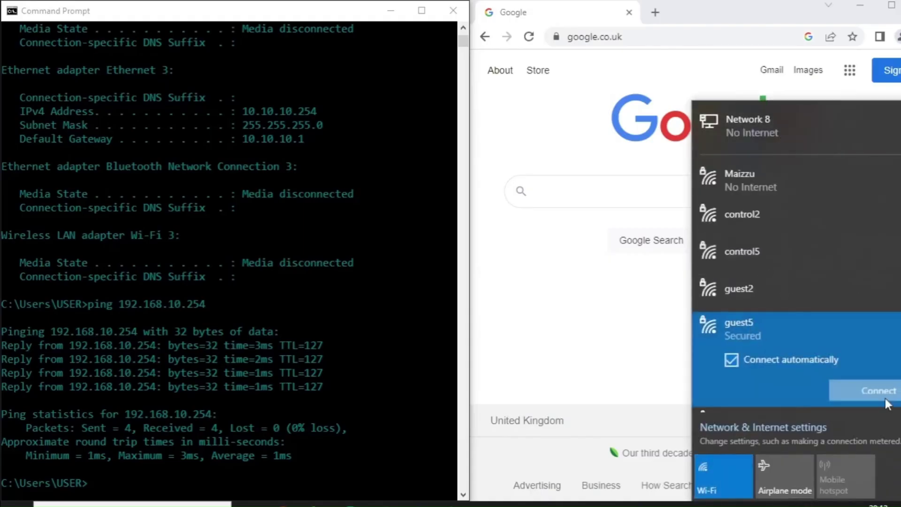
left_click(882, 390)
left_click(782, 394)
- Run ipconfig in Command Prompt to check the laptop's addresses
left_click(377, 367)
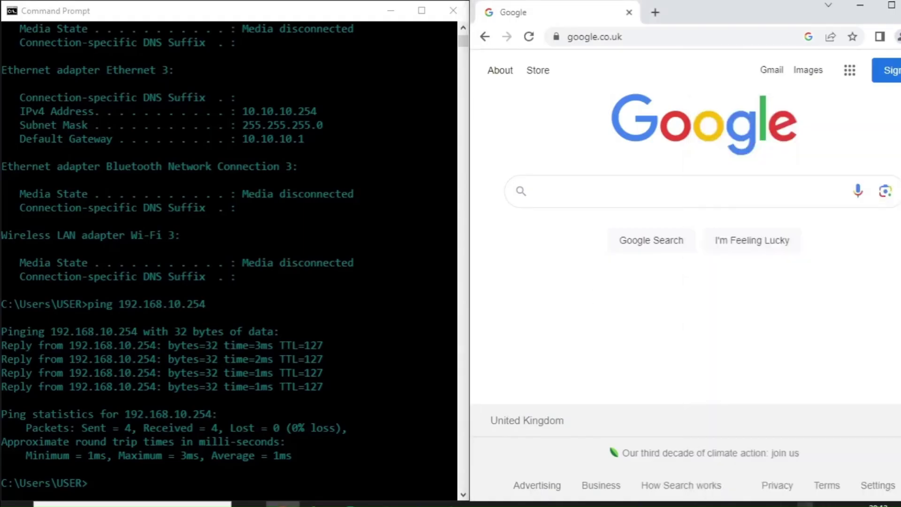
type("ipconfig")
key("Return")
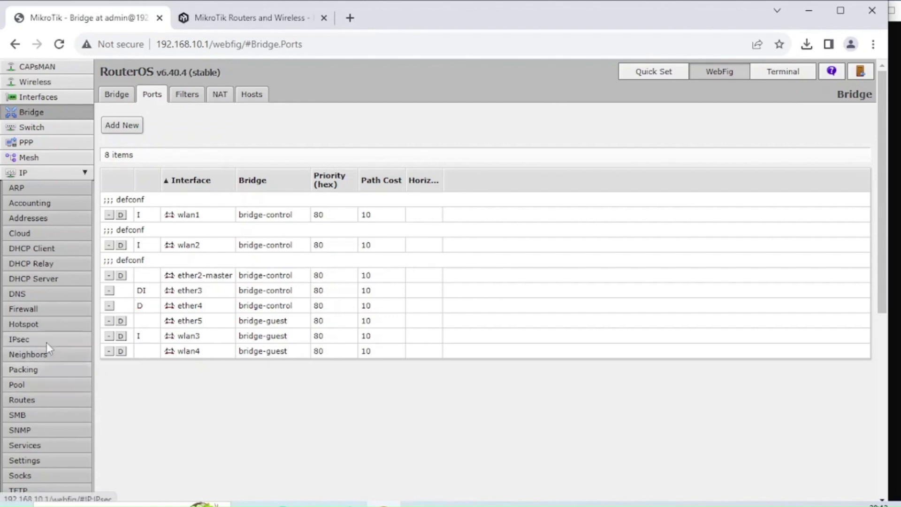
- Start a new firewall filter rule on the forward chain with in-interface bridge-control
left_click(43, 310)
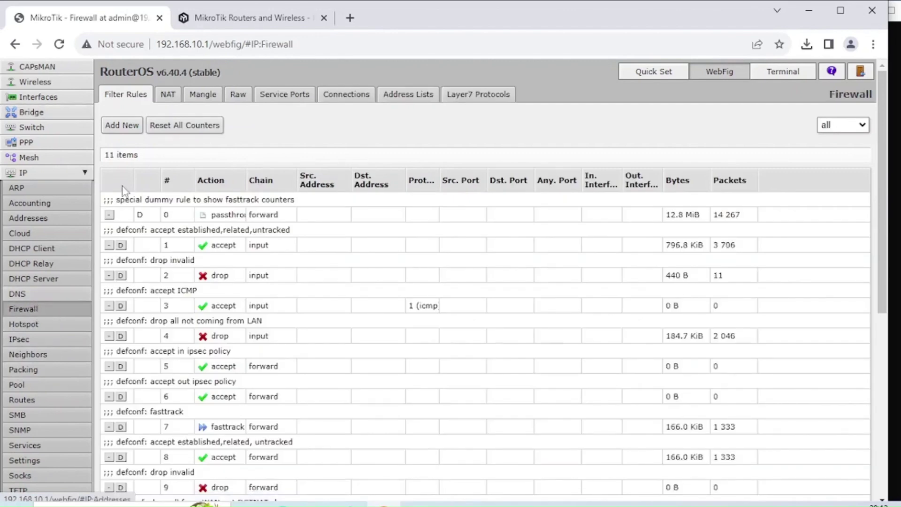
left_click(122, 126)
left_click(317, 233)
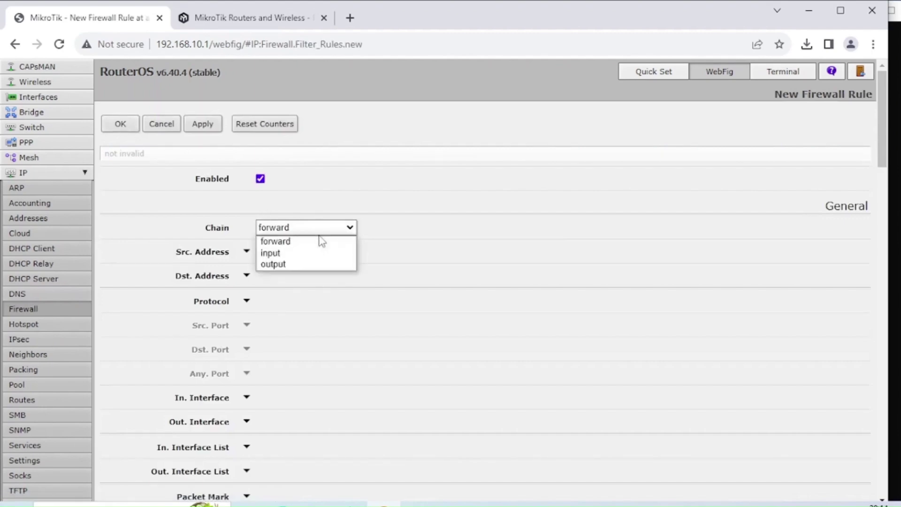
left_click(320, 229)
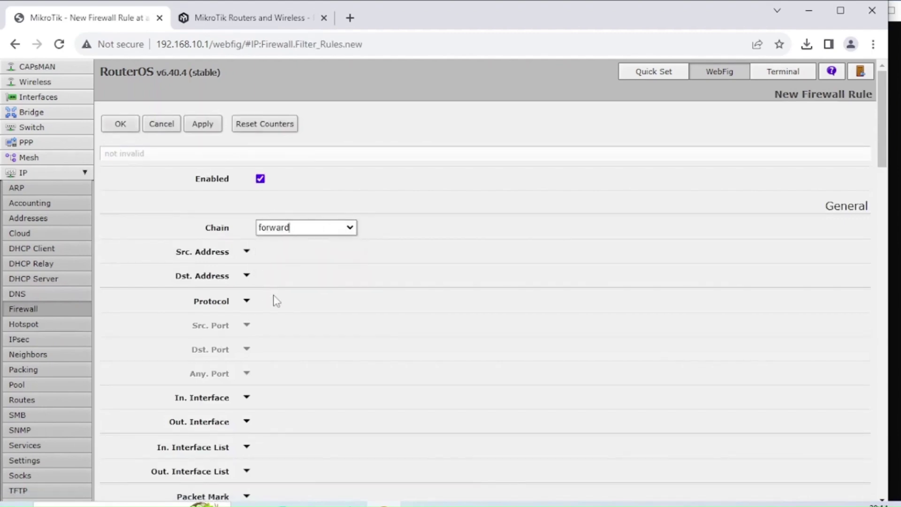
scroll(276, 297, "down", 1)
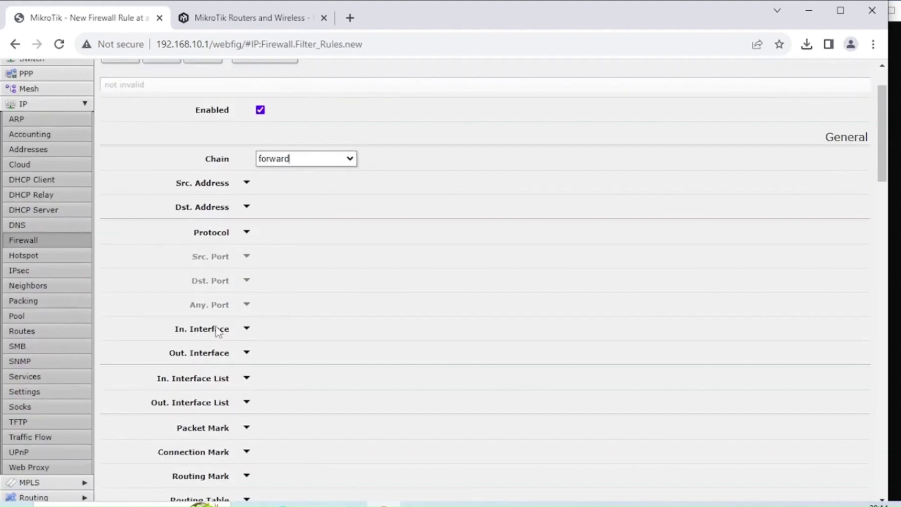
left_click(246, 329)
left_click(289, 332)
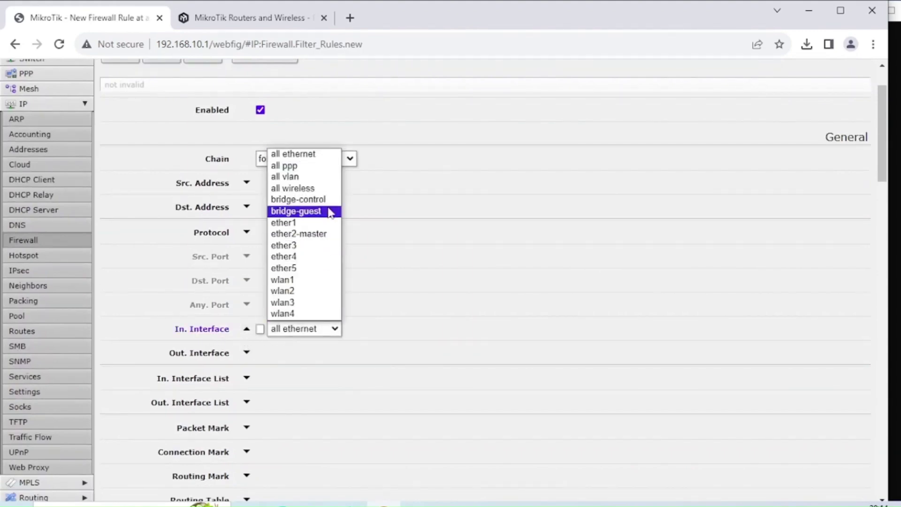
left_click(324, 201)
- Set the rule's out-interface to bridge-guest and action to drop, then apply it
left_click(246, 353)
left_click(319, 353)
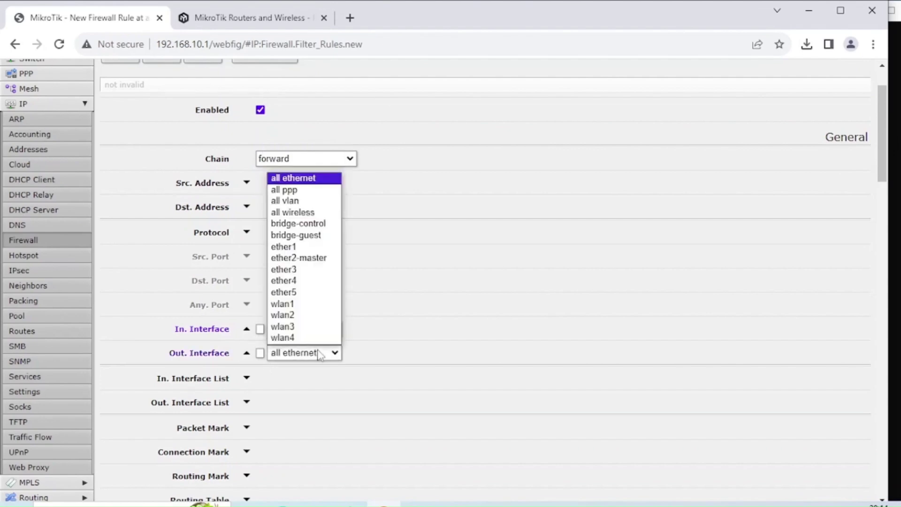
left_click(328, 239)
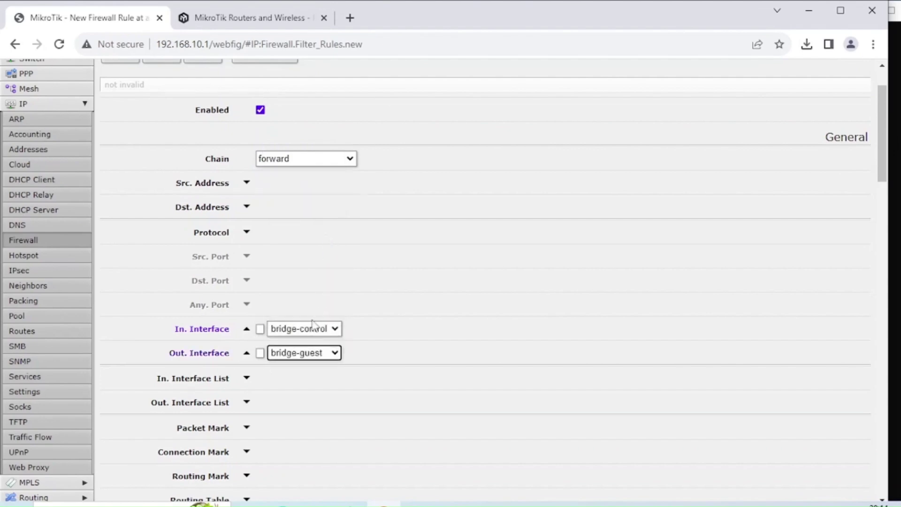
scroll(379, 390, "down", 20)
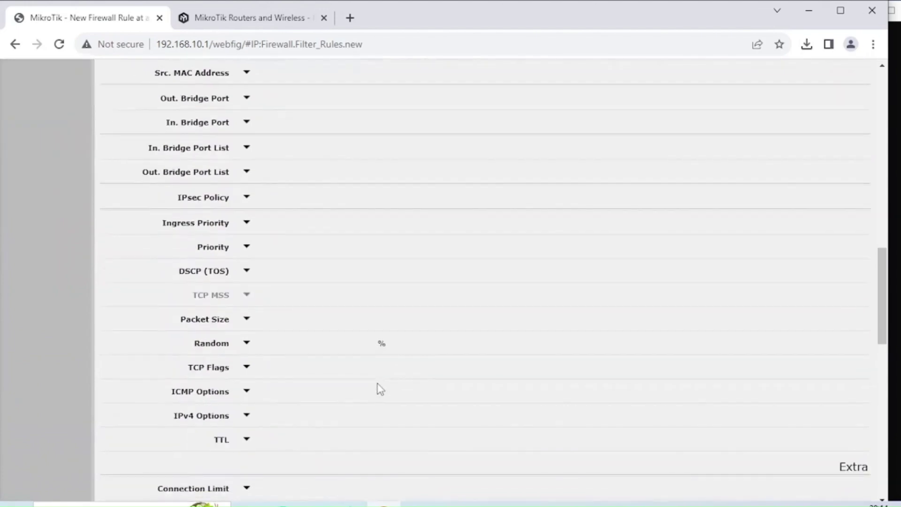
left_click(310, 205)
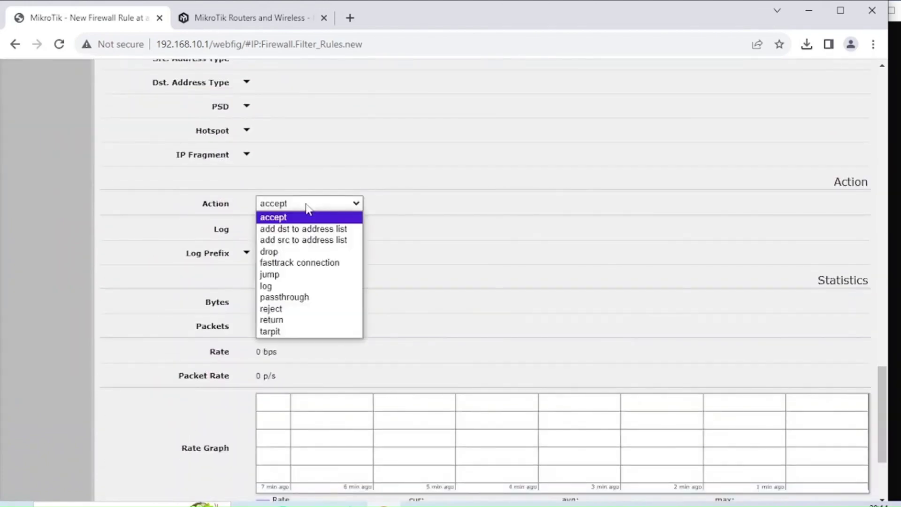
left_click(300, 257)
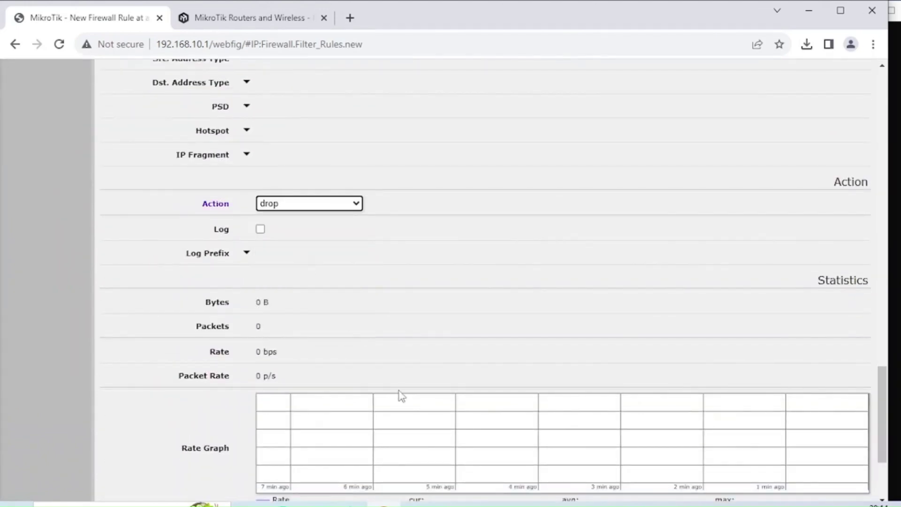
scroll(398, 394, "up", 10)
scroll(398, 389, "up", 15)
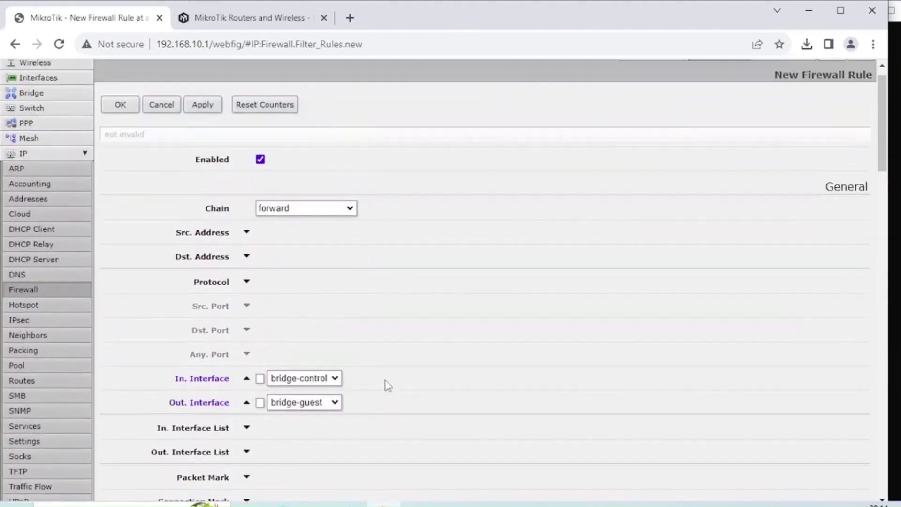
left_click(205, 126)
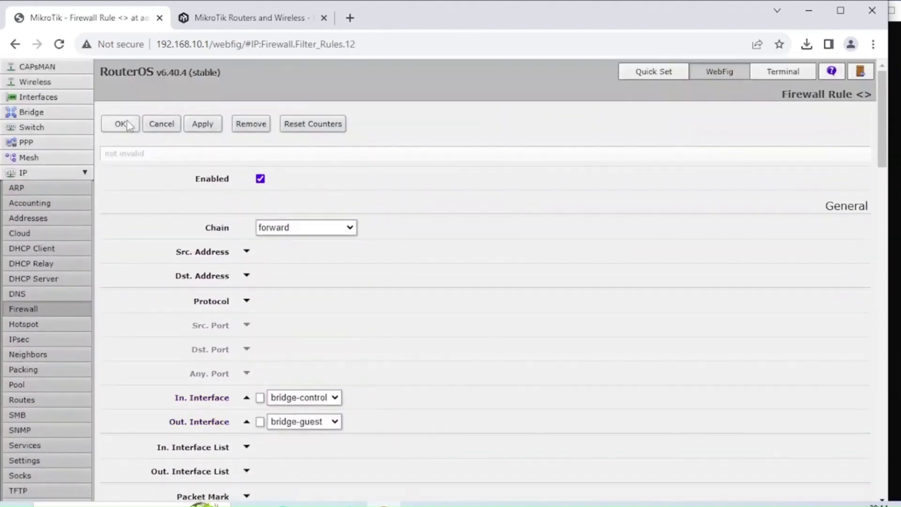
- Start a new forward filter rule from in-interface bridge-guest to out-interface bridge-control
left_click(121, 124)
left_click(132, 127)
left_click(246, 397)
left_click(317, 399)
left_click(319, 404)
left_click(318, 402)
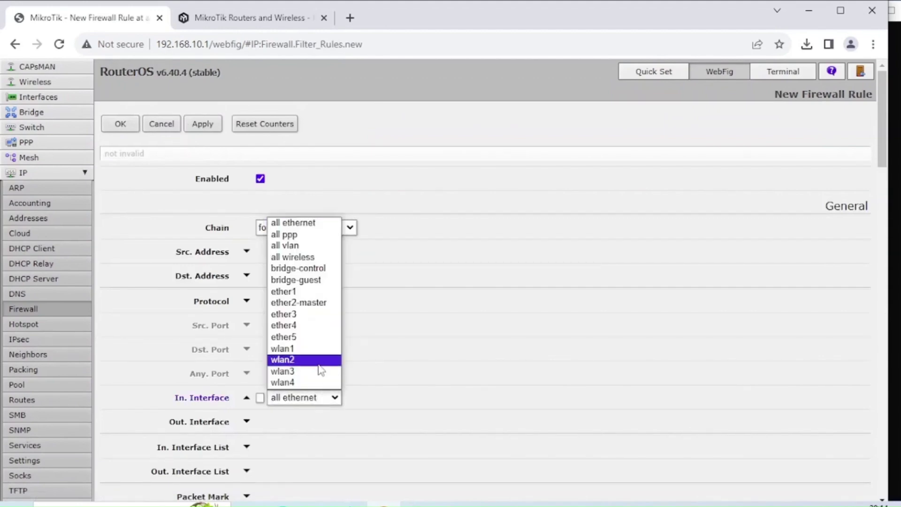
left_click(323, 280)
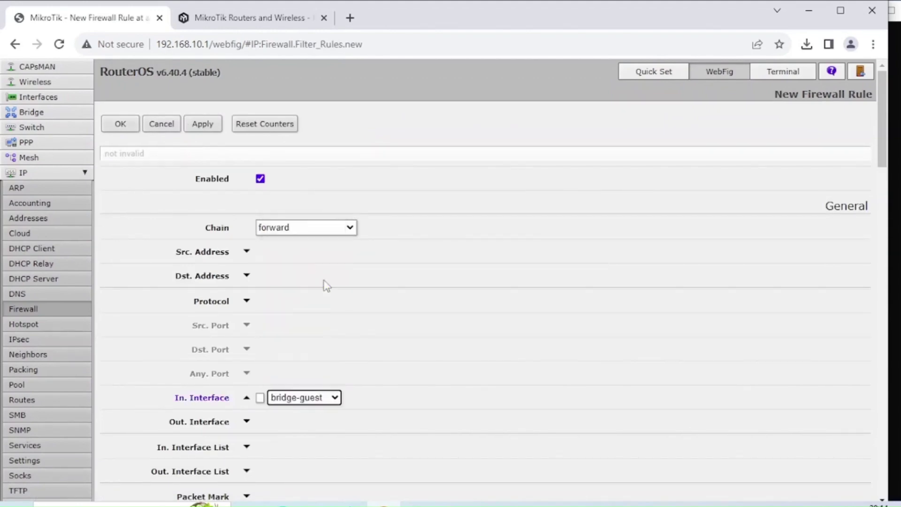
left_click(246, 421)
left_click(295, 425)
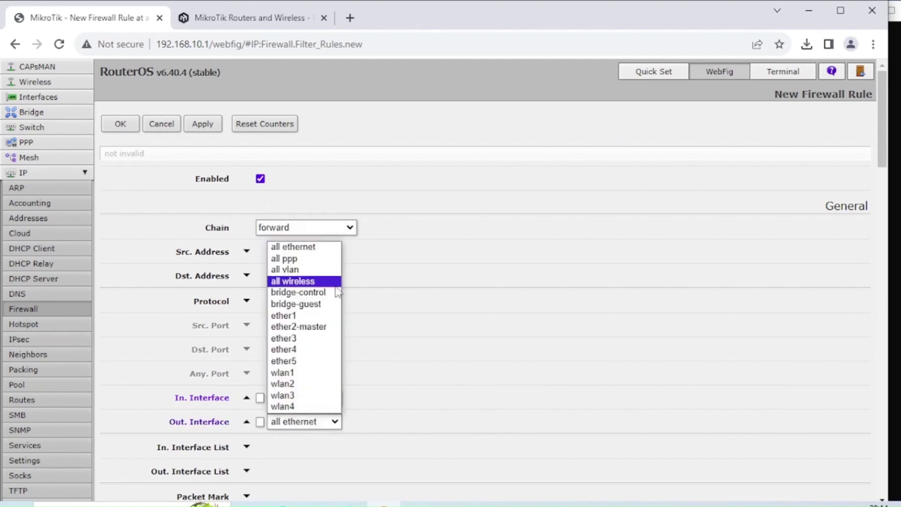
left_click(336, 292)
- Set the rule action to drop, save it as rule 12, and review the rules list
scroll(336, 301, "down", 20)
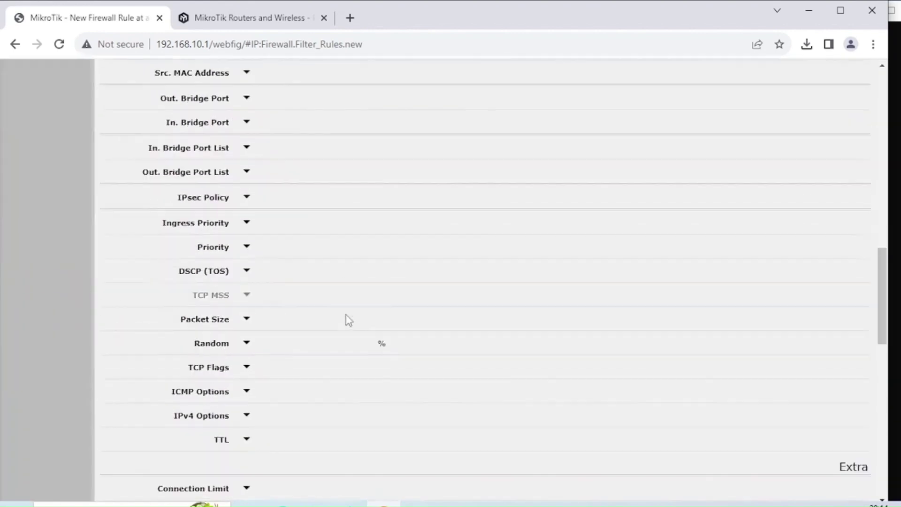
left_click(291, 205)
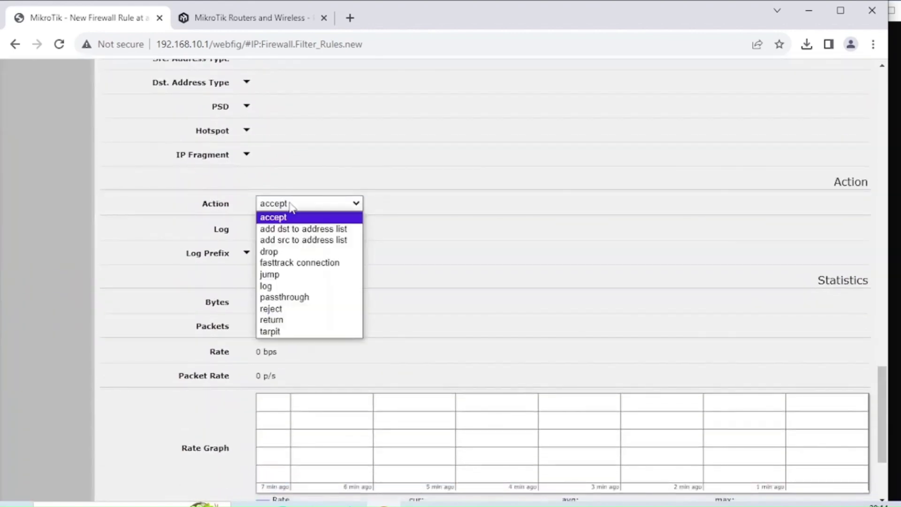
left_click(285, 253)
scroll(308, 317, "up", 20)
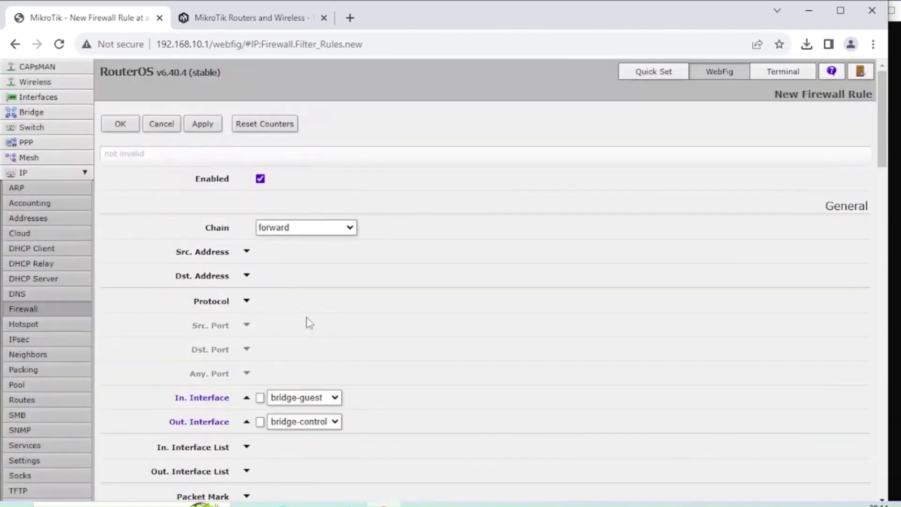
left_click(136, 126)
scroll(413, 340, "down", 7)
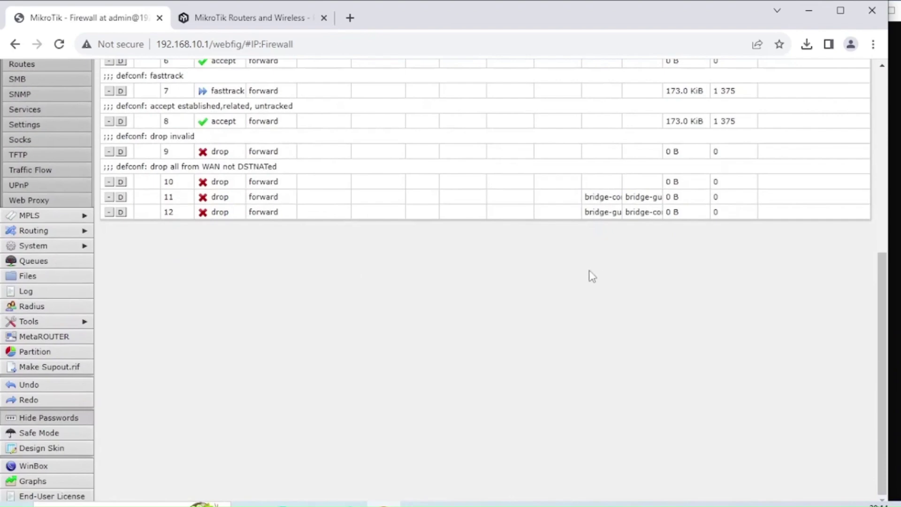
scroll(589, 280, "up", 3)
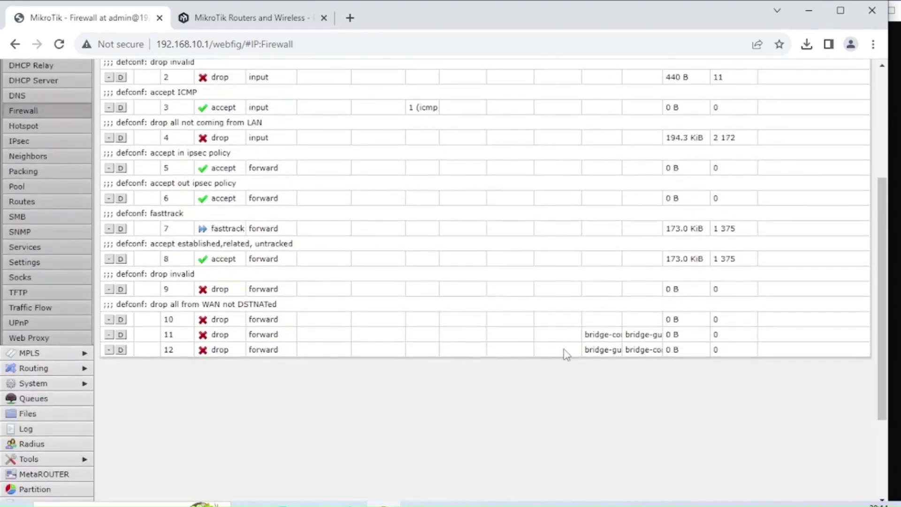
scroll(610, 365, "up", 3)
scroll(605, 362, "down", 2)
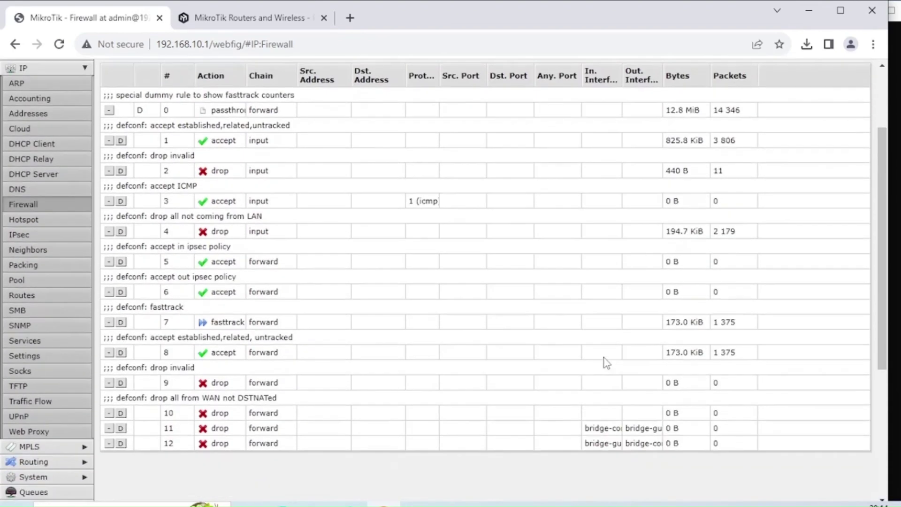
scroll(606, 363, "up", 3)
scroll(606, 362, "down", 2)
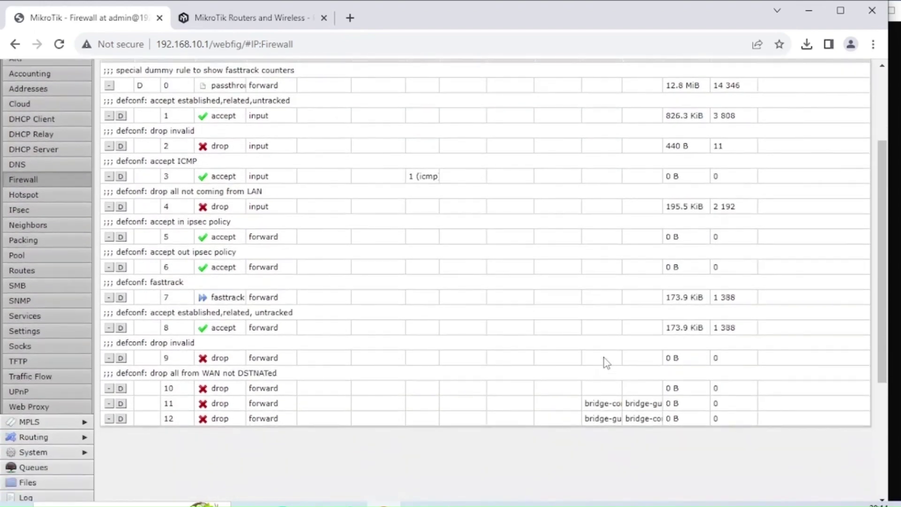
scroll(605, 363, "up", 2)
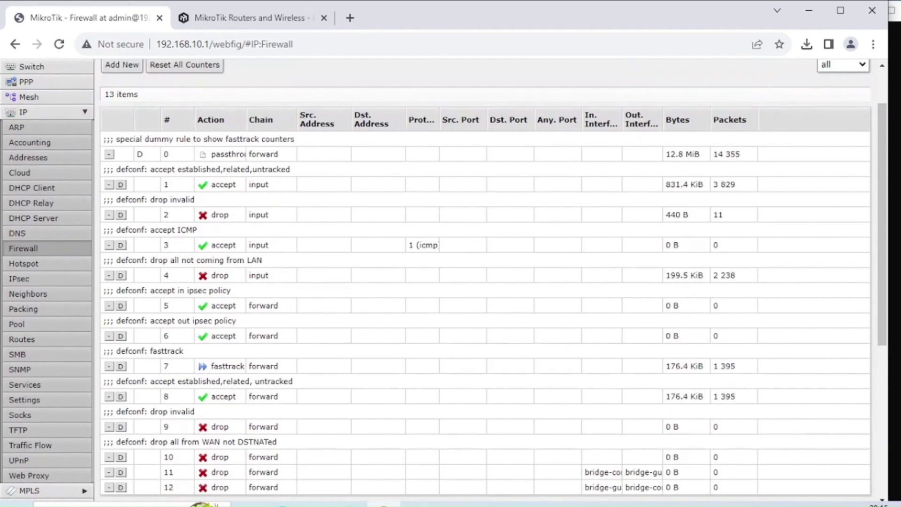
- Rerun the ping to 10.10.10.254 in Command Prompt and watch it time out
key("alt+Tab")
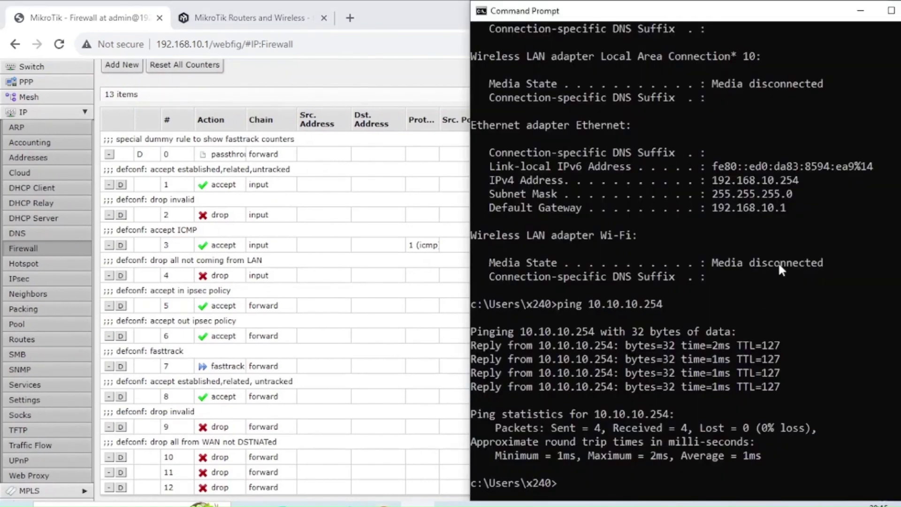
key("Up")
key("Up")
key("Down")
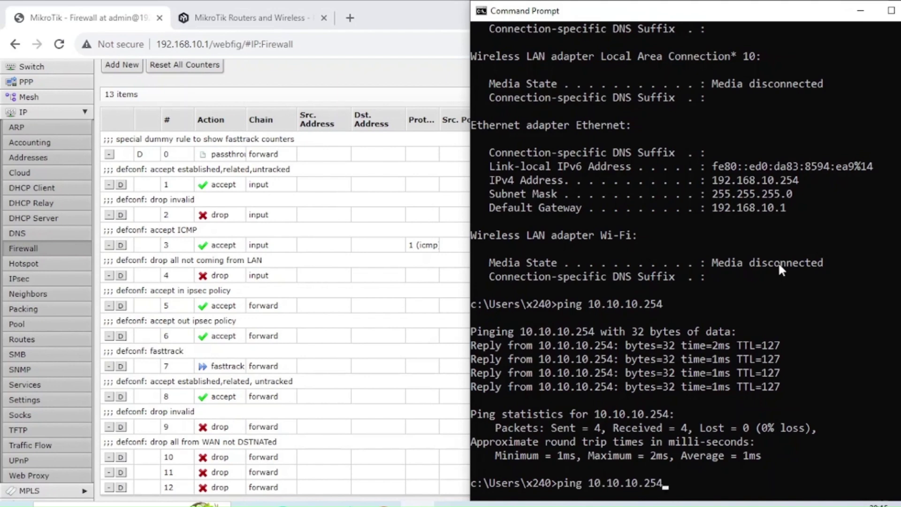
key("Return")
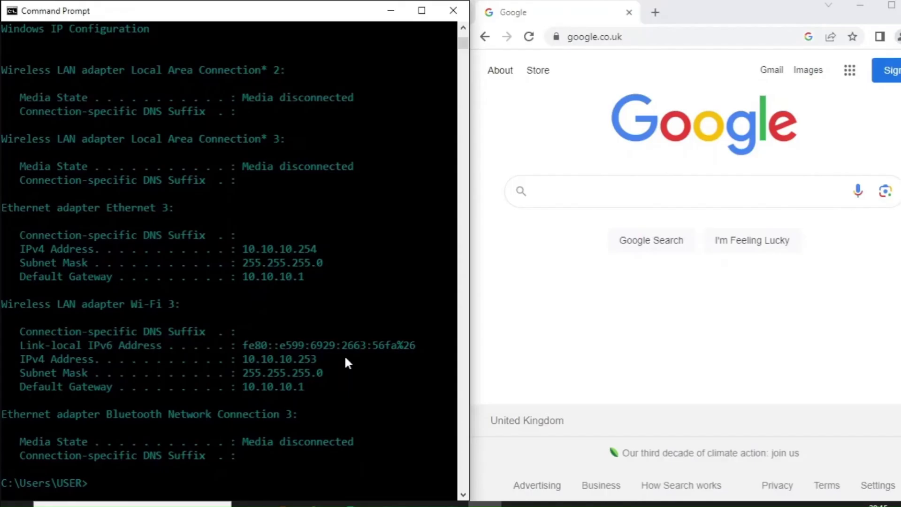
- On the guest PC, ping 192.168.10.254 by editing the previous ping command
key("Up")
key("Up")
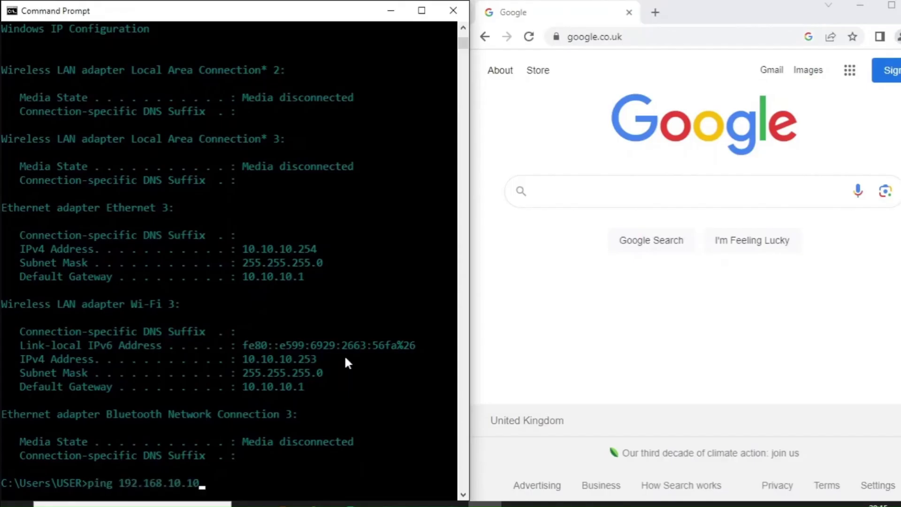
key("BackSpace")
key("BackSpace")
type("254")
key("Return")
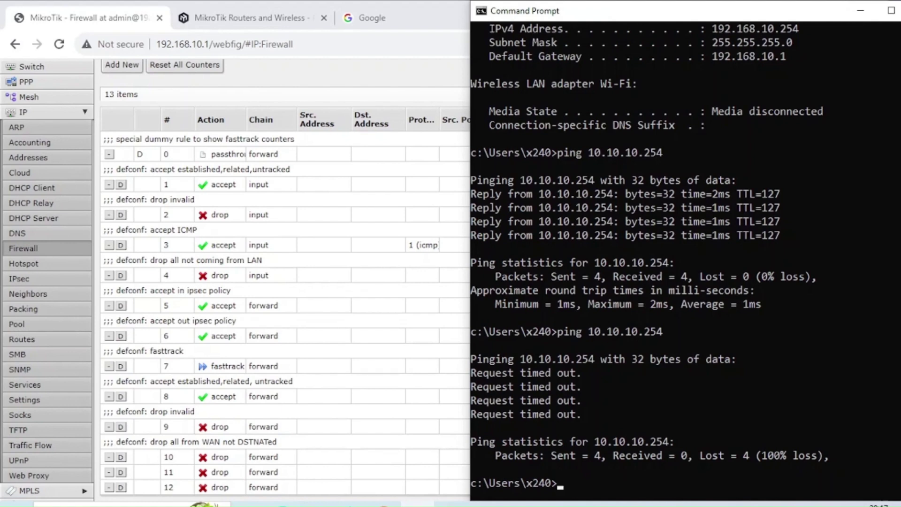
- Check rules 11 and 12 drop counters, then search Google for 'google' on both PCs
key("alt+Tab")
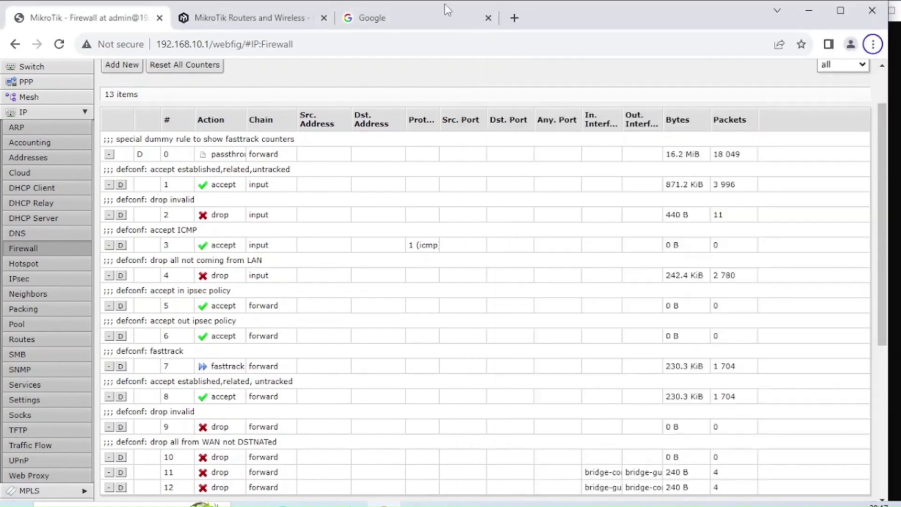
left_click(441, 19)
type("google")
key("Return")
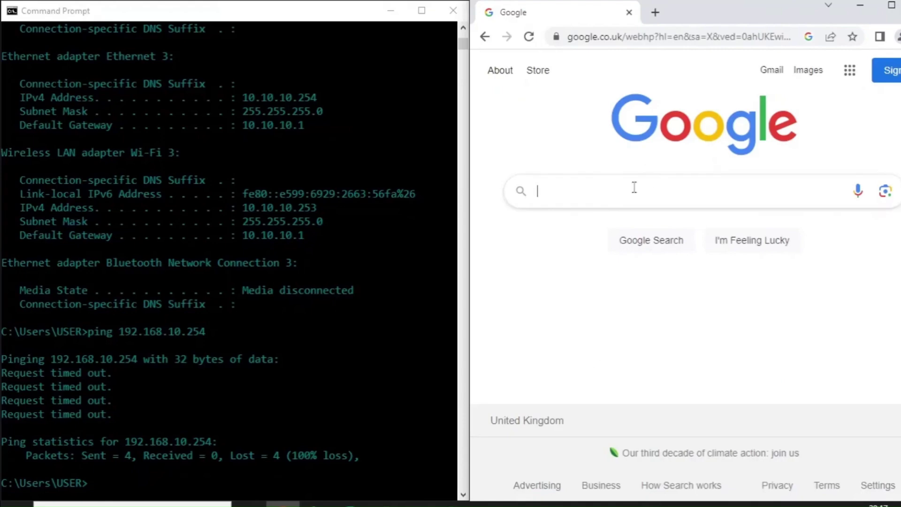
type("google")
key("Return")
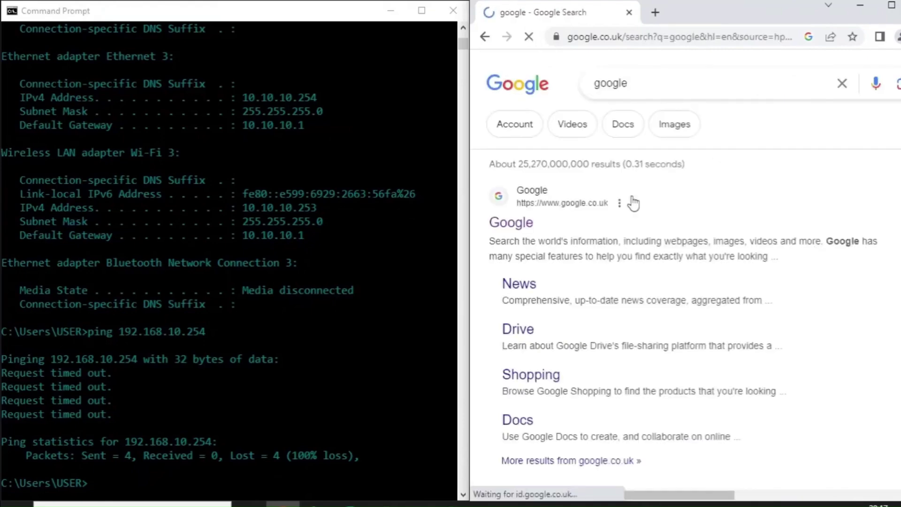